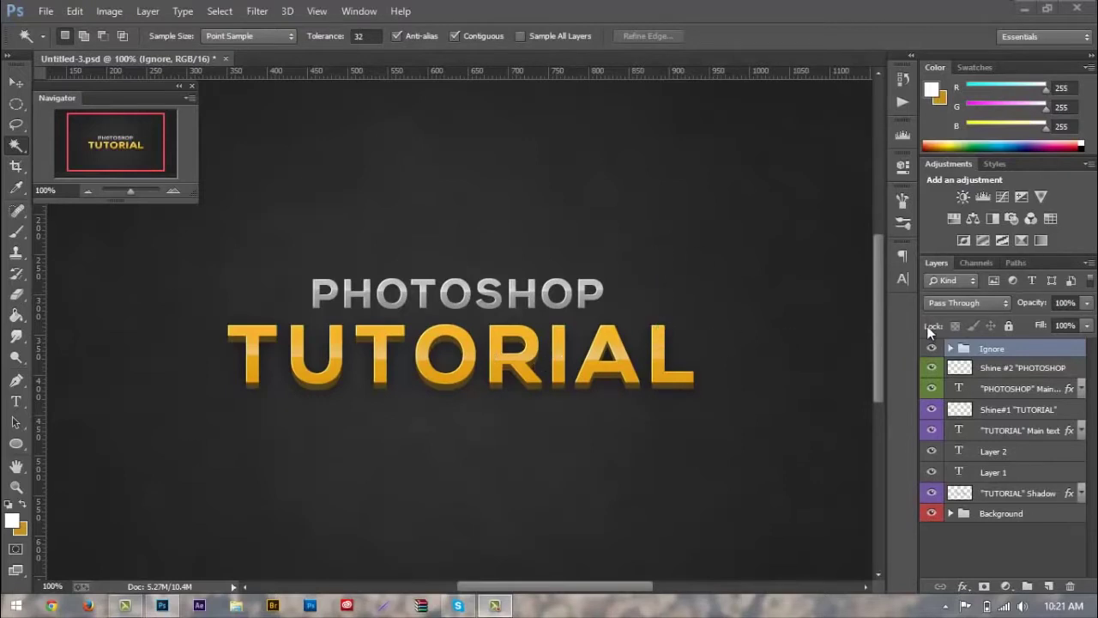
Step: Hide the Shine #2, PHOTOSHOP Main, Shine#1 and TUTORIAL Main example layers
left_click_drag(932, 366, 933, 493)
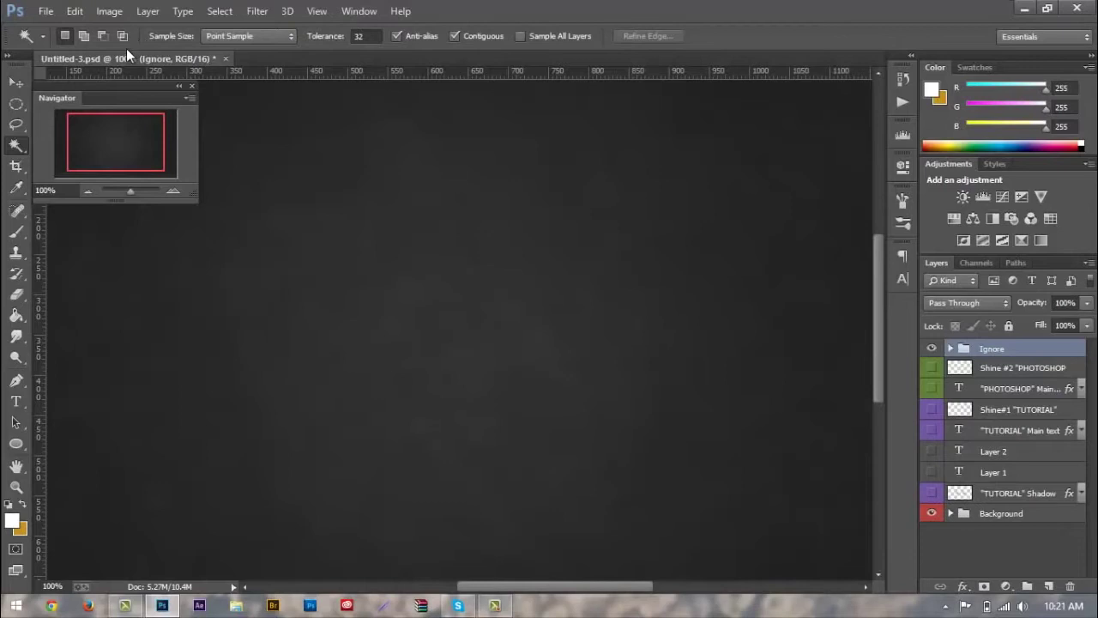
Step: Add white bold 'TUTORIAL' text and position it centred on the dark background
left_click(15, 401)
left_click(393, 274)
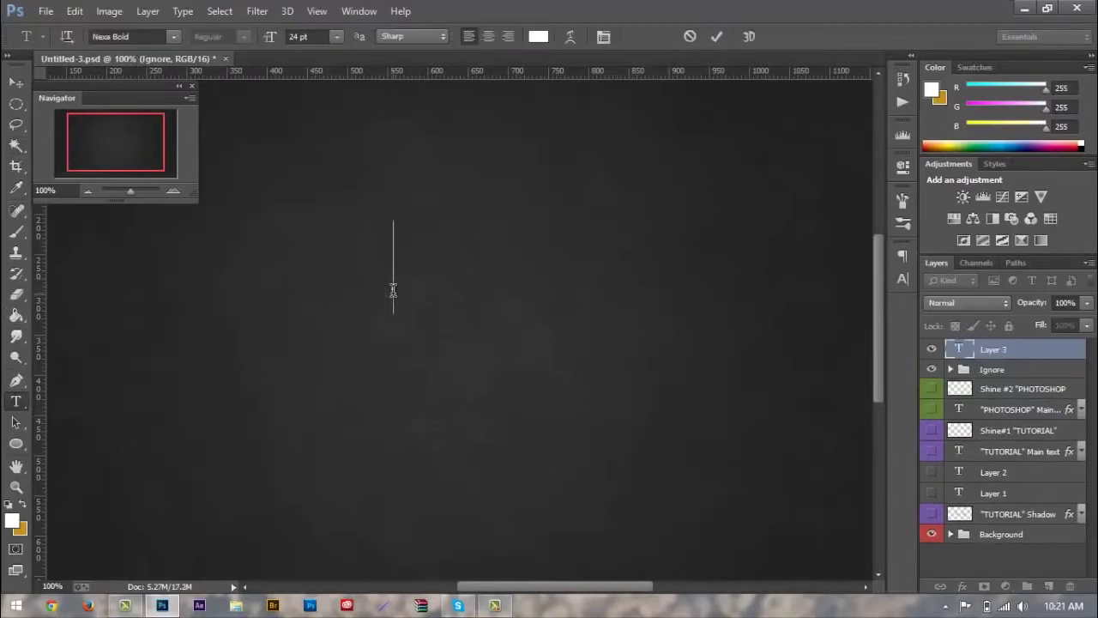
type("T")
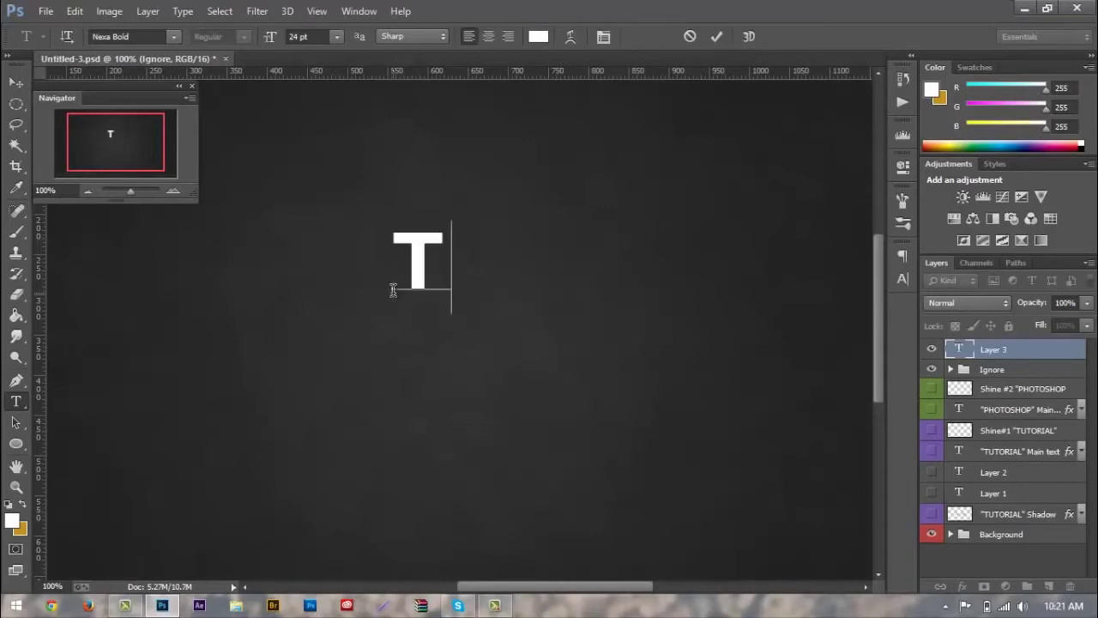
type("UTOR")
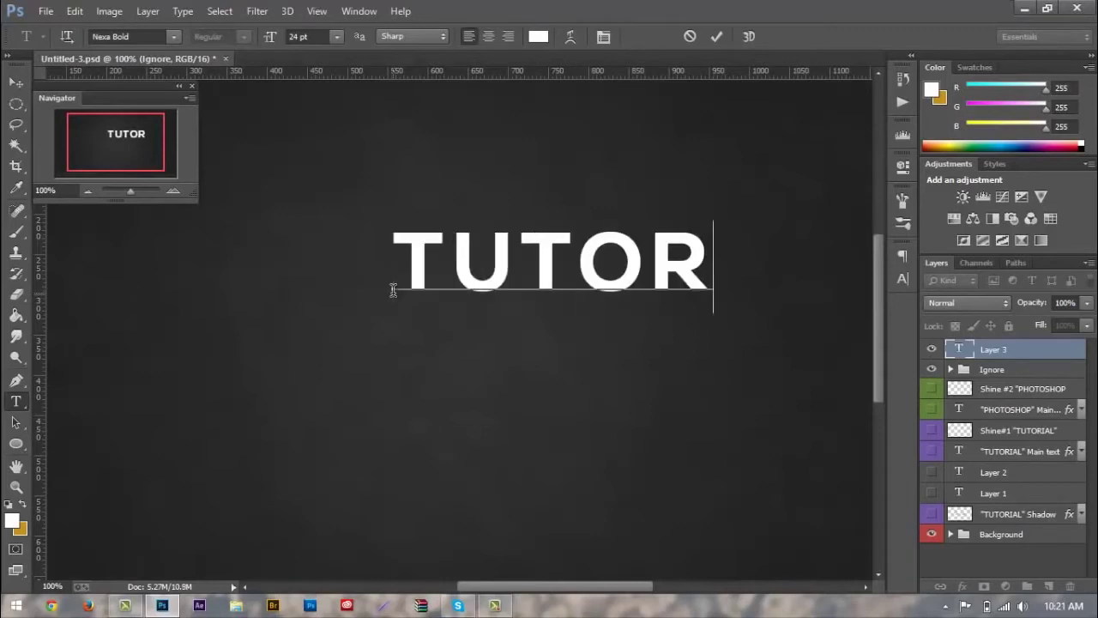
type("IAL")
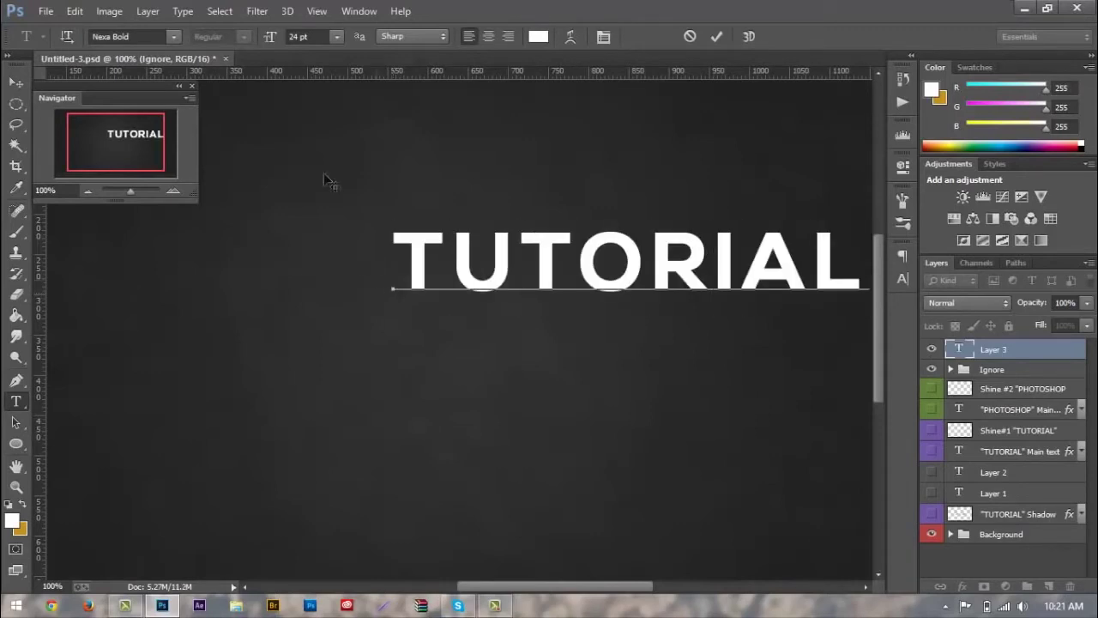
left_click(15, 81)
left_click_drag(602, 276, 408, 344)
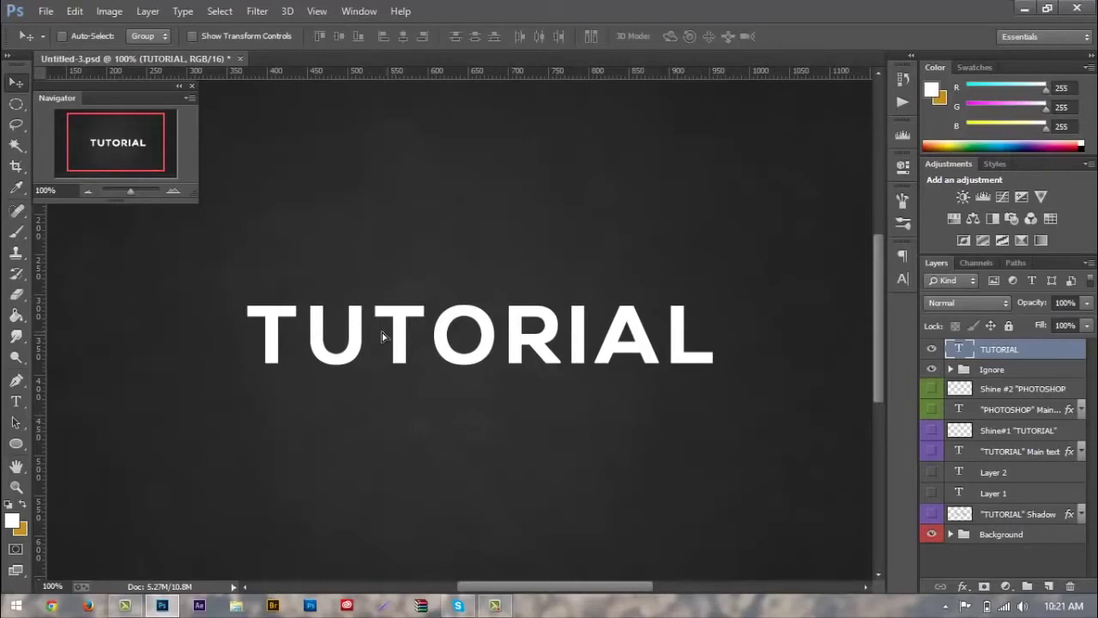
left_click_drag(394, 329, 391, 342)
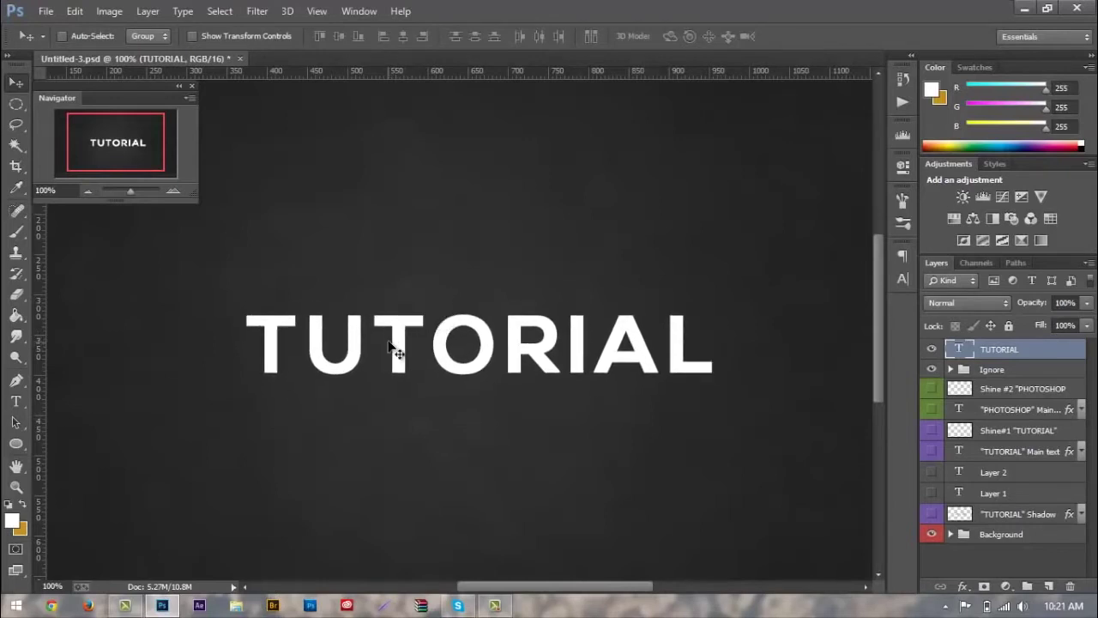
Step: Add a Gradient Overlay style to the TUTORIAL layer and start editing its gradient
double_click(1052, 343)
left_click(623, 409)
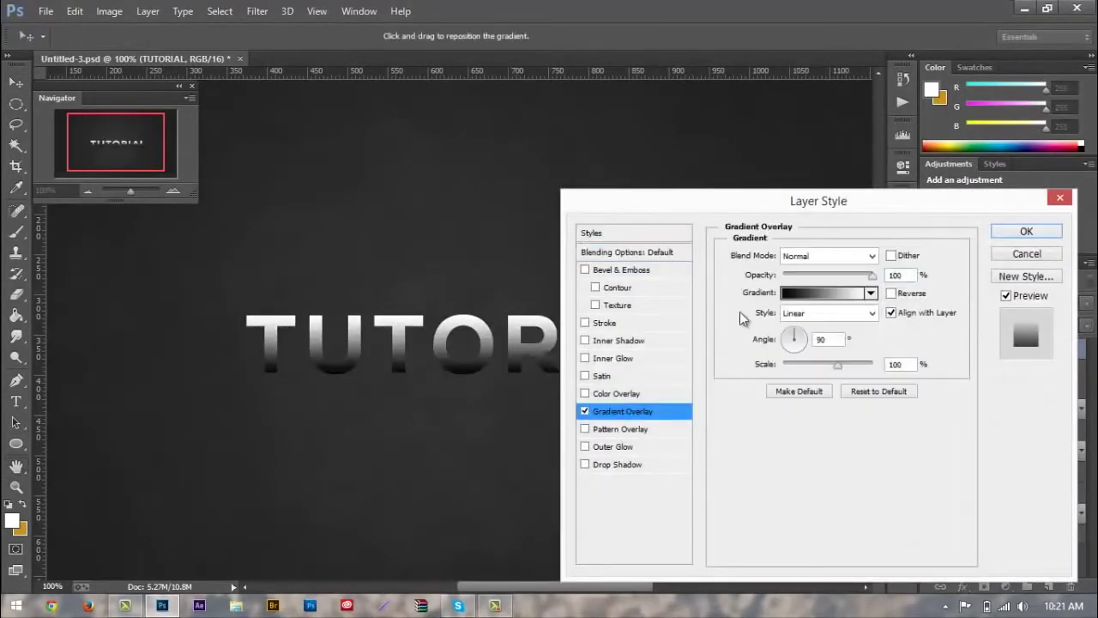
left_click_drag(753, 208, 807, 174)
left_click(858, 259)
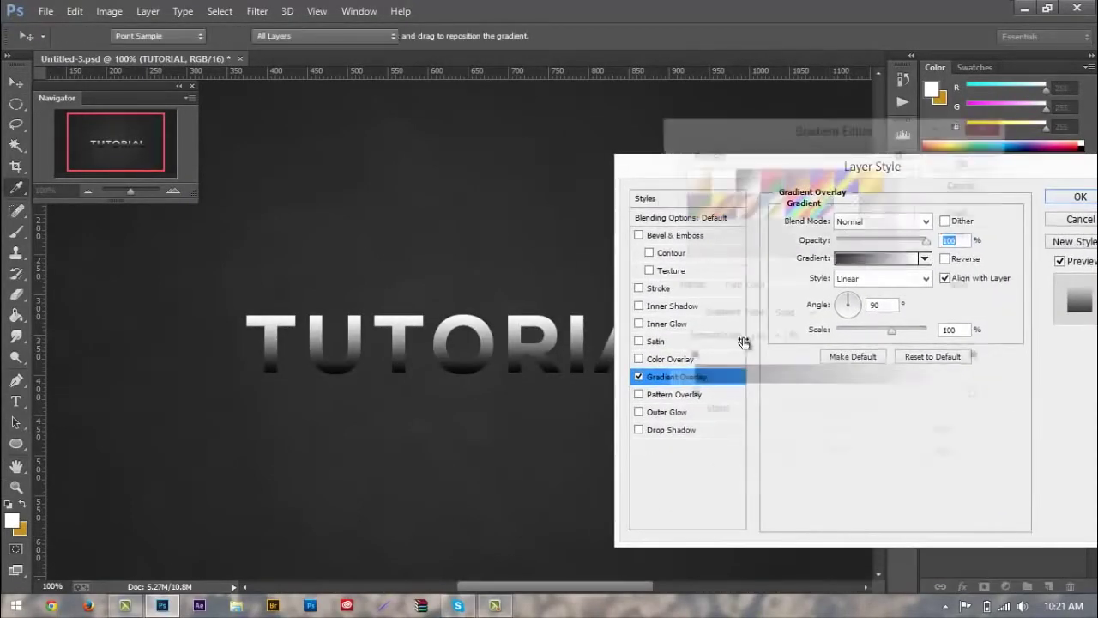
Step: Make the gradient's left colour stop gold
left_click(683, 403)
double_click(684, 404)
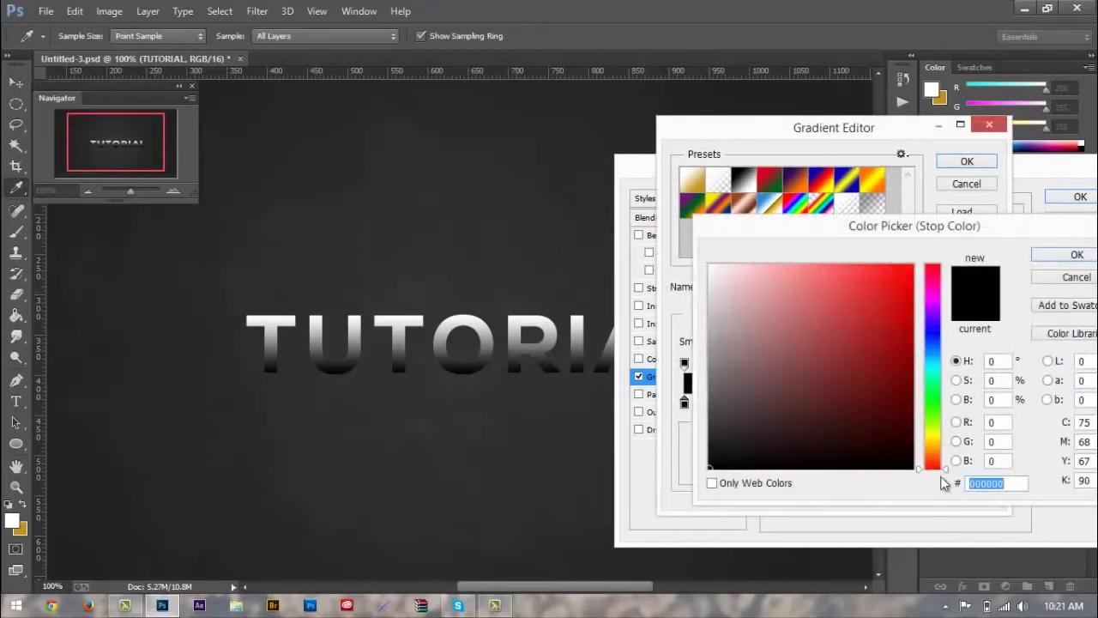
left_click_drag(939, 471, 942, 448)
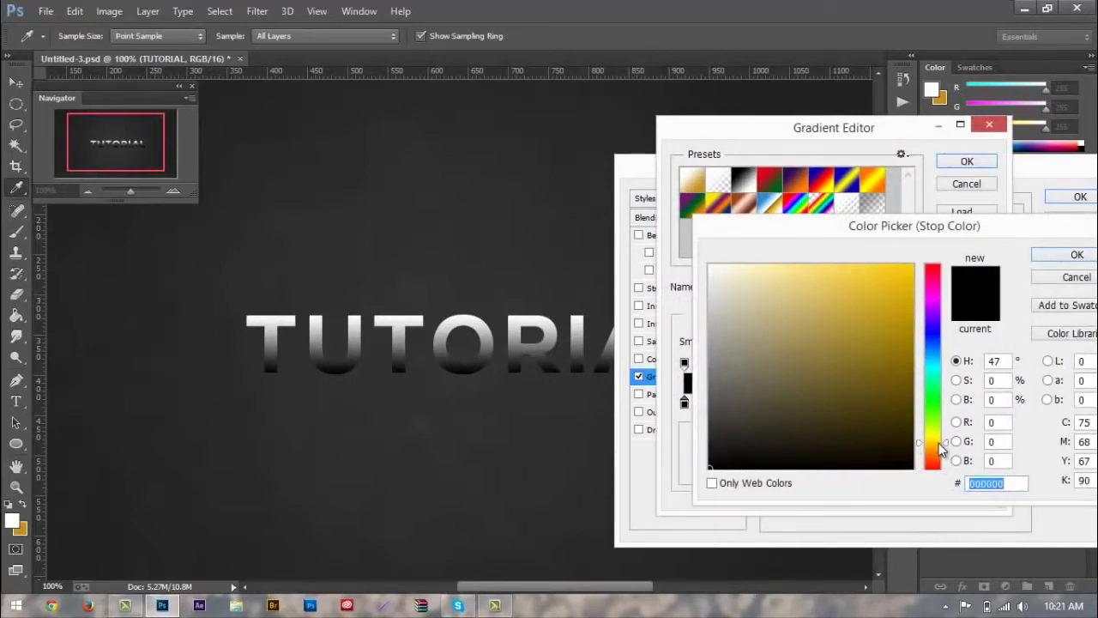
mouse_move(863, 295)
left_mouse_down()
mouse_move(882, 274)
mouse_move(879, 286)
left_mouse_up()
left_click(879, 279)
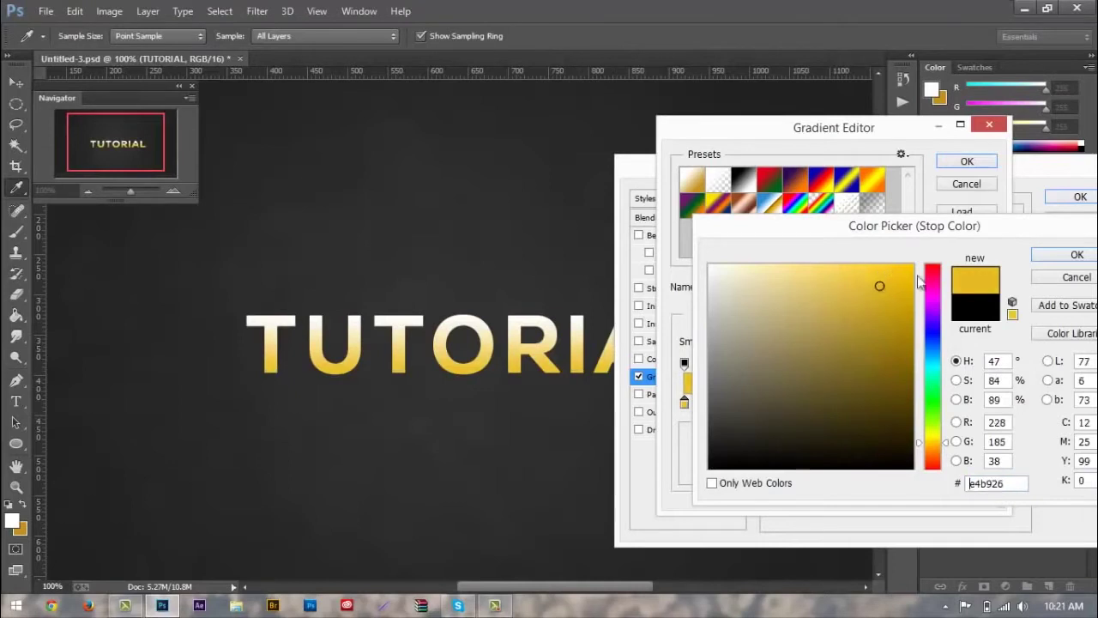
left_click(1054, 258)
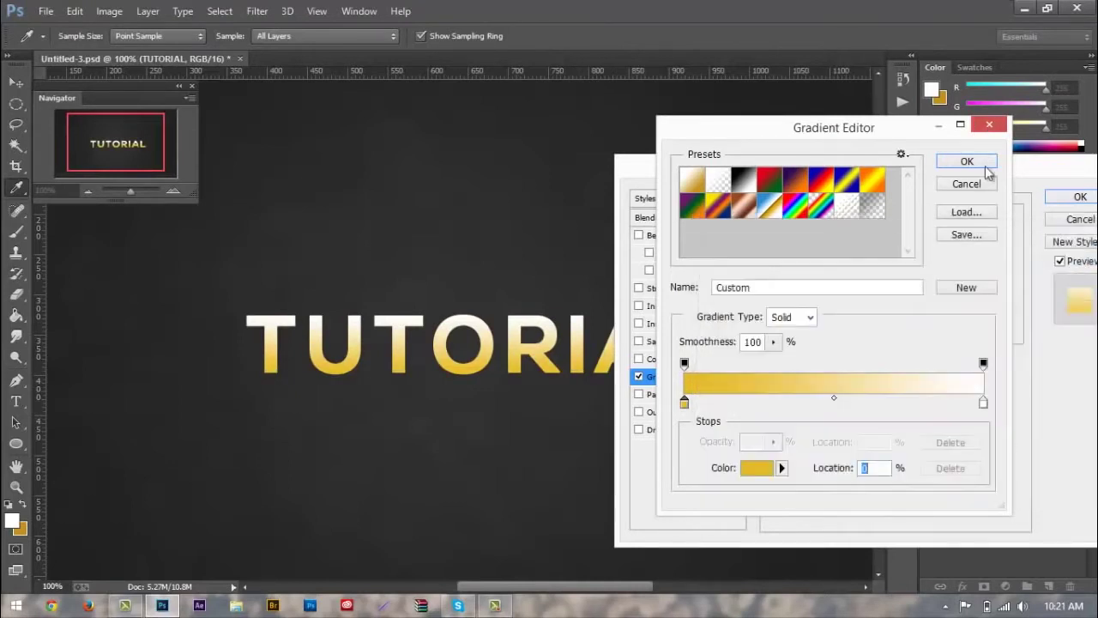
Step: Make the right colour stop a bright yellow, #f7cf2e
double_click(985, 404)
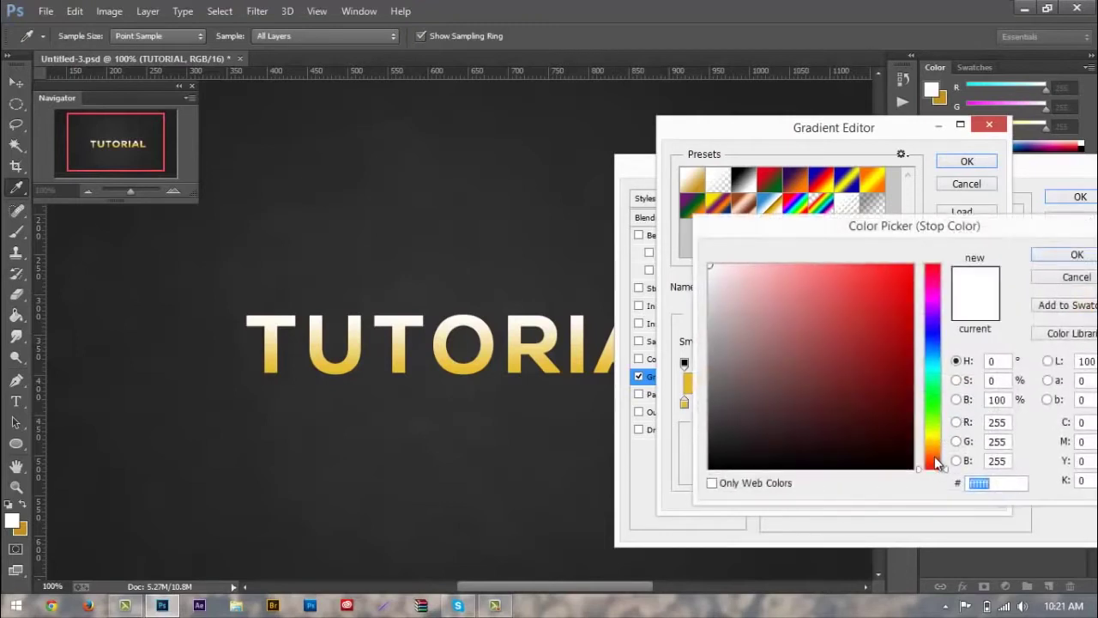
left_click_drag(937, 459, 934, 444)
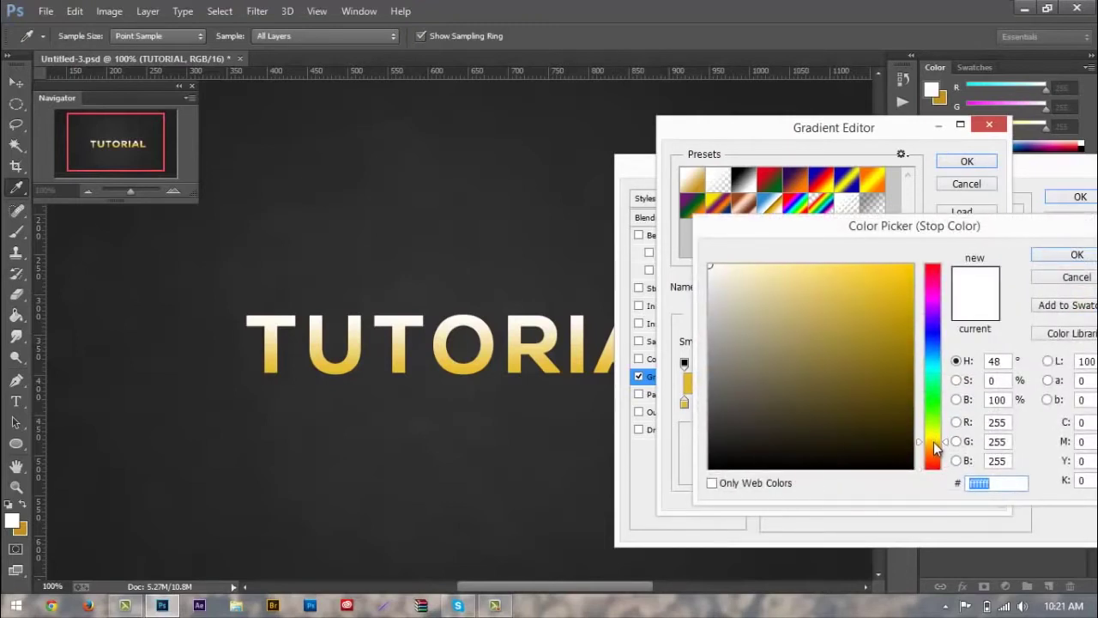
left_click(890, 275)
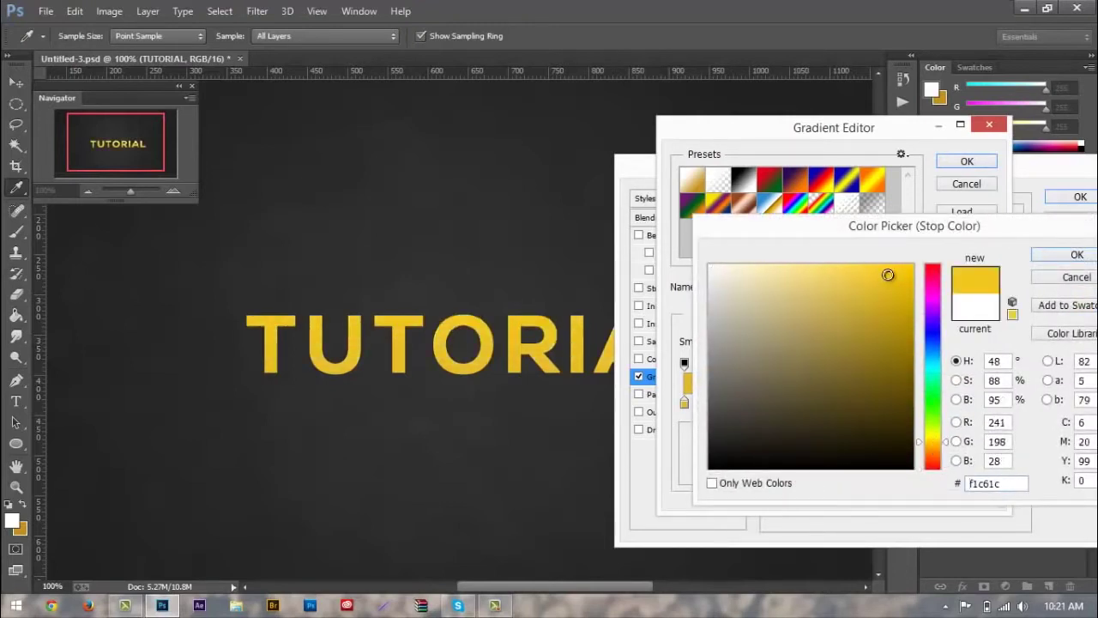
left_click(877, 271)
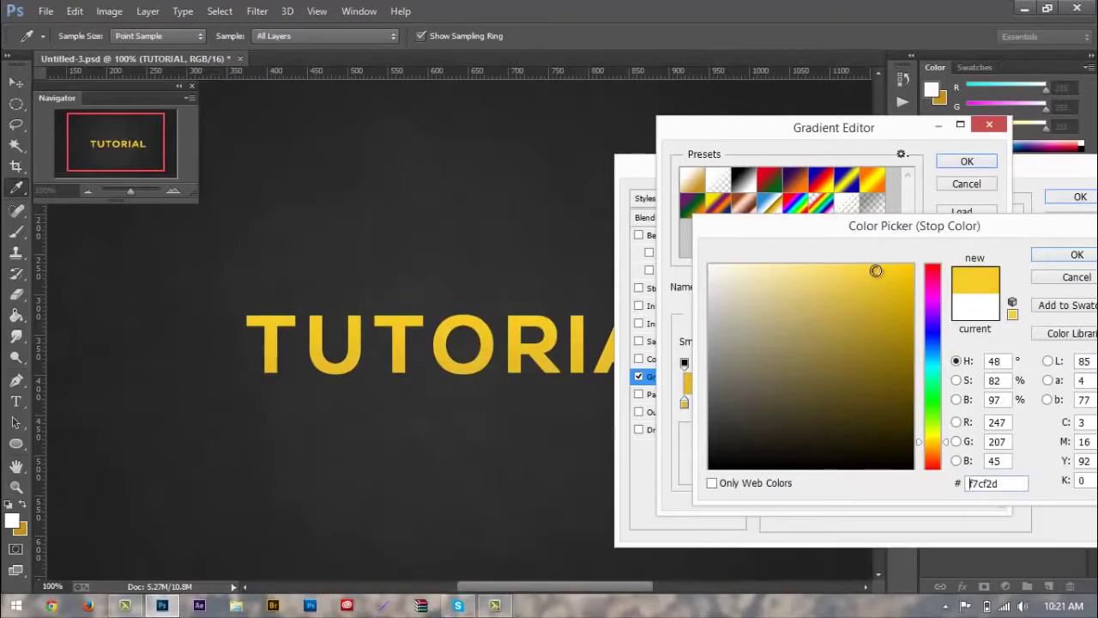
left_click_drag(876, 271, 875, 271)
left_click(1056, 260)
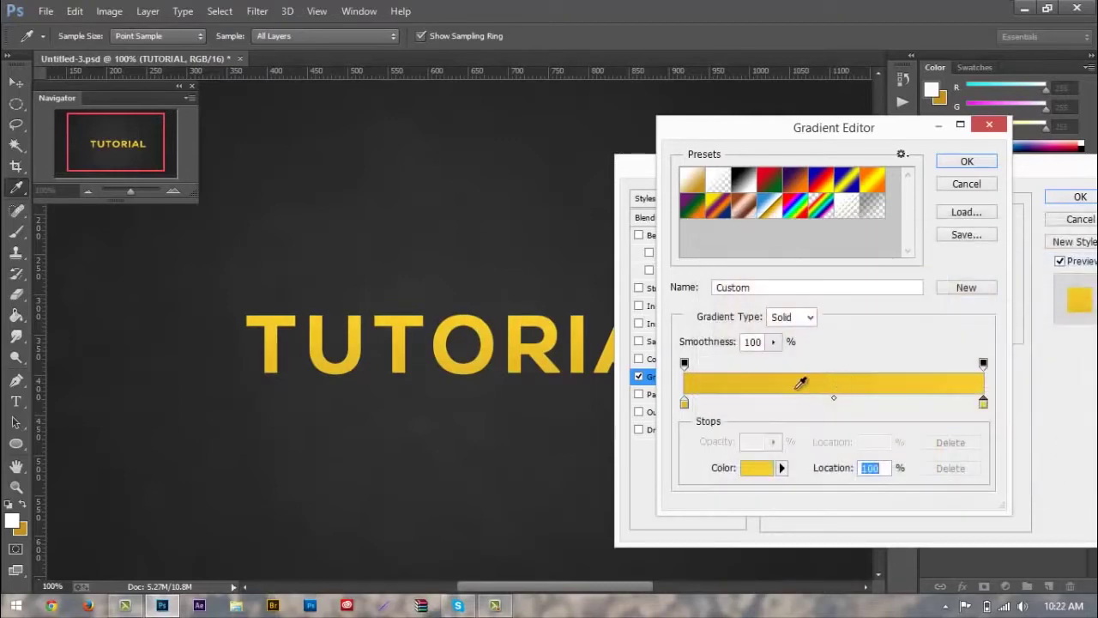
Step: Deepen the left stop to rich gold #d5aa14 and apply the gradient overlay
double_click(684, 402)
left_click_drag(878, 297, 877, 316)
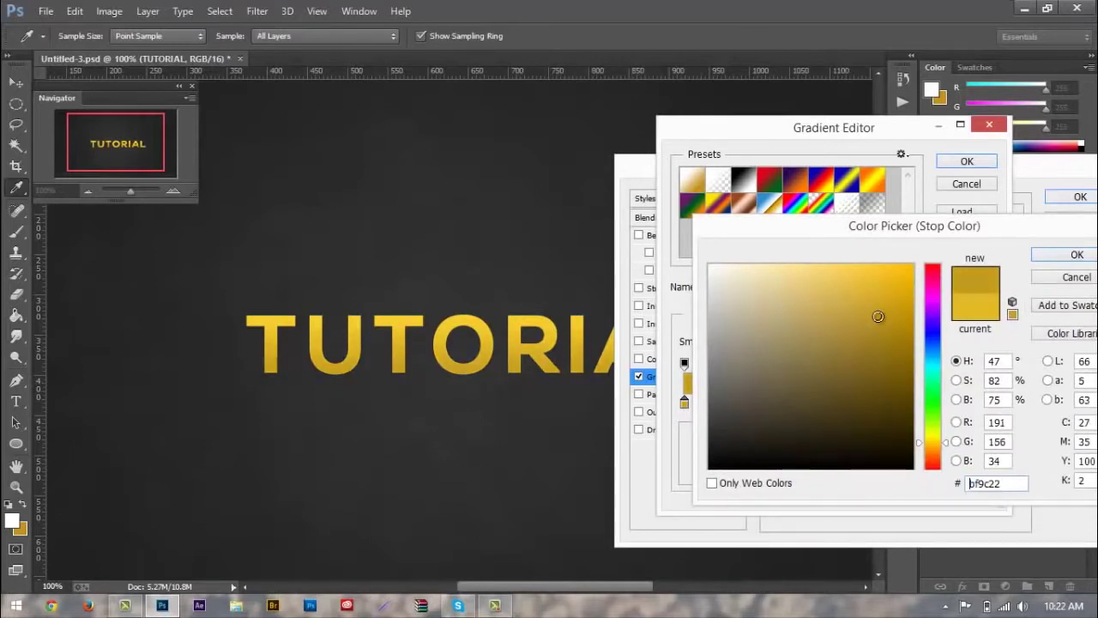
left_click(901, 302)
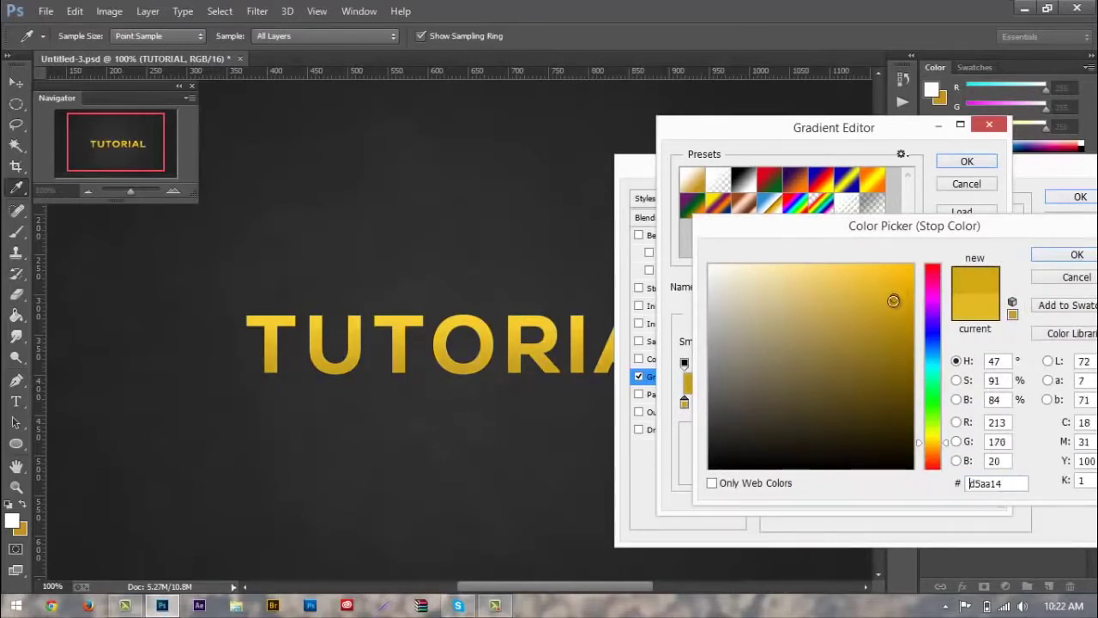
left_click(1053, 255)
left_click(966, 161)
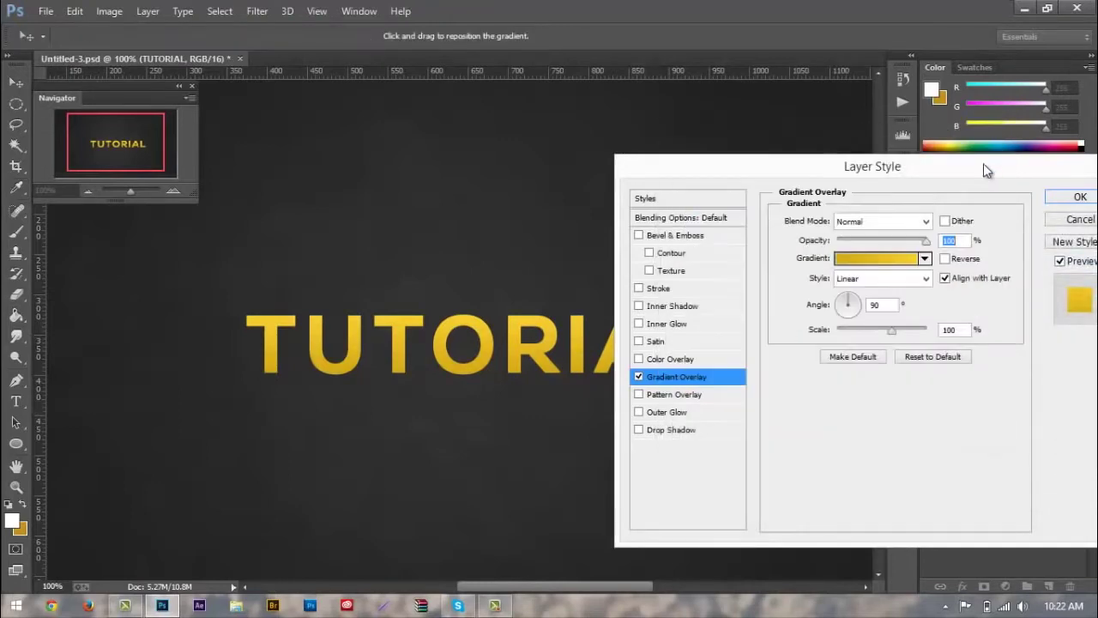
left_click(1079, 200)
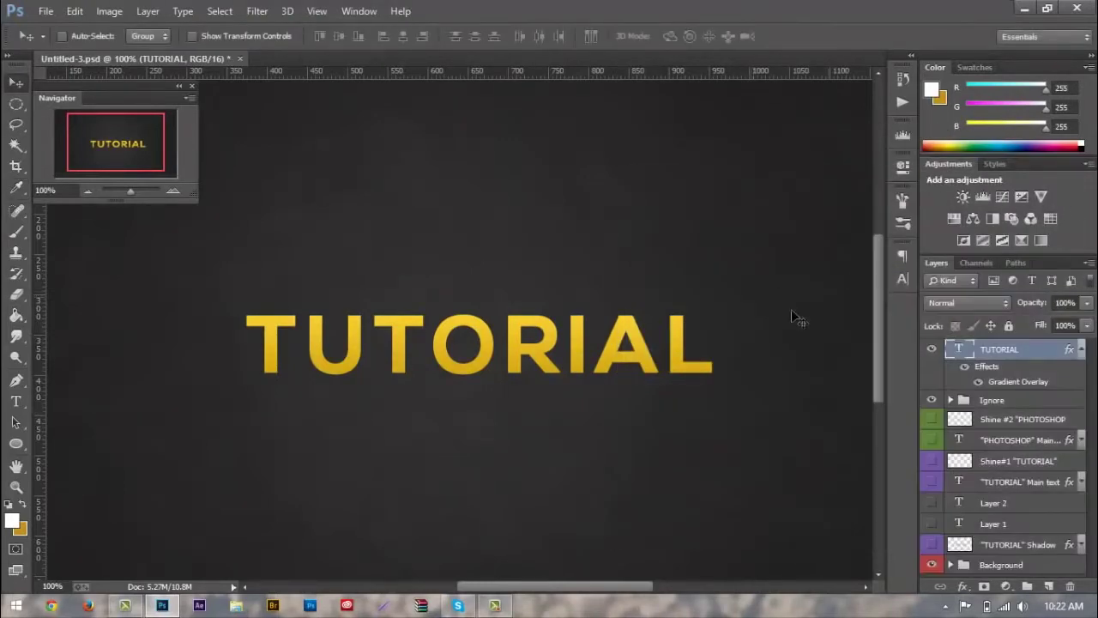
Step: Duplicate the TUTORIAL layer and collapse the effects lists of both copies
right_click(1039, 350)
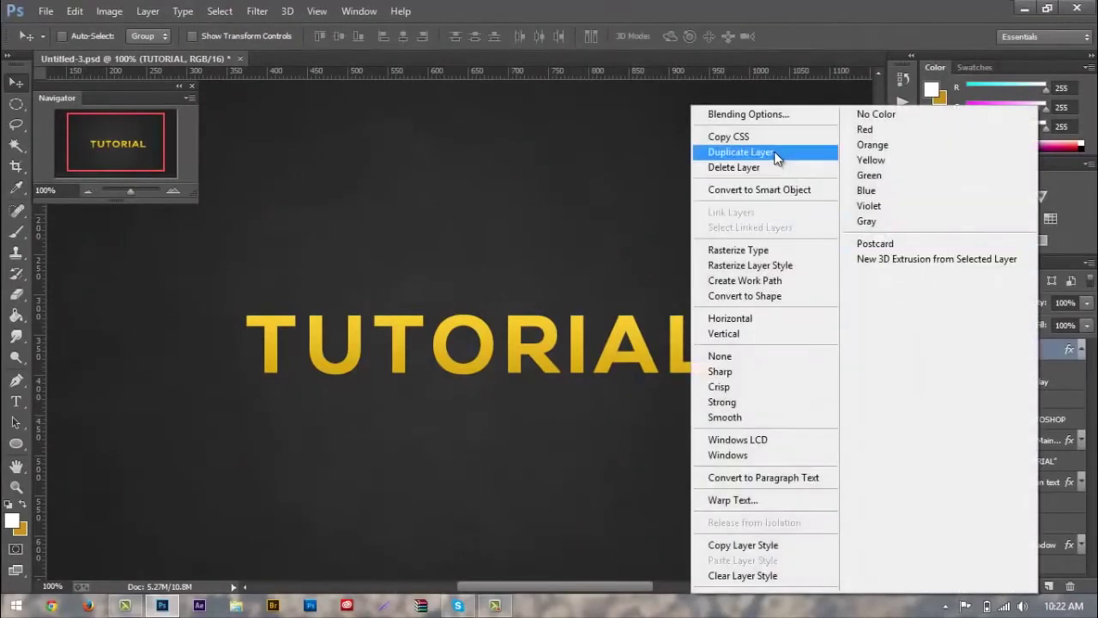
left_click(735, 145)
left_click(713, 183)
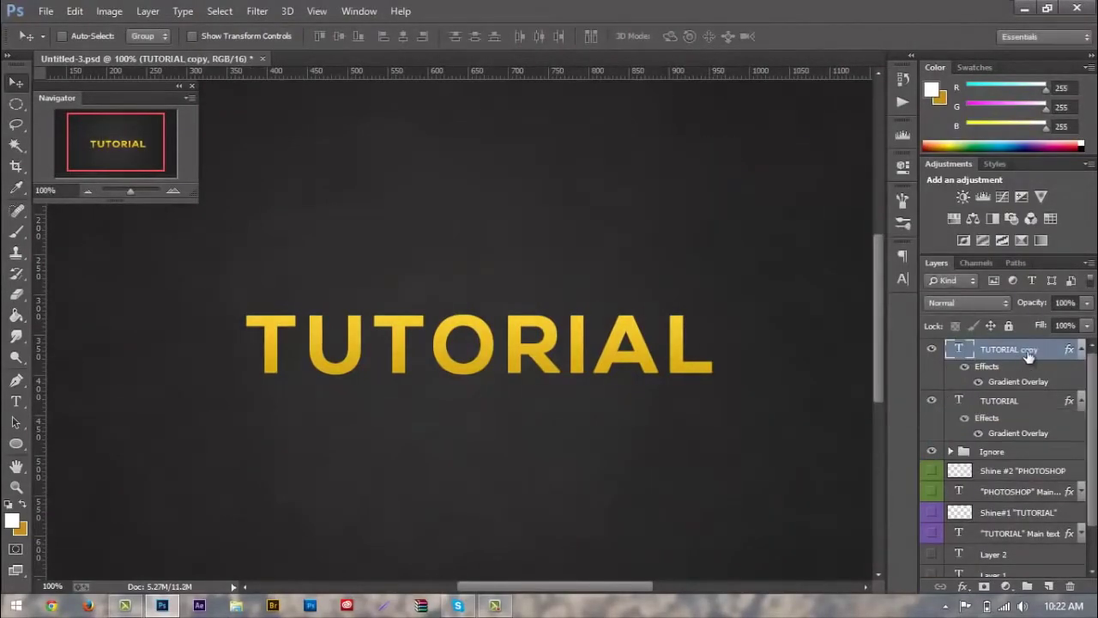
left_click(1080, 349)
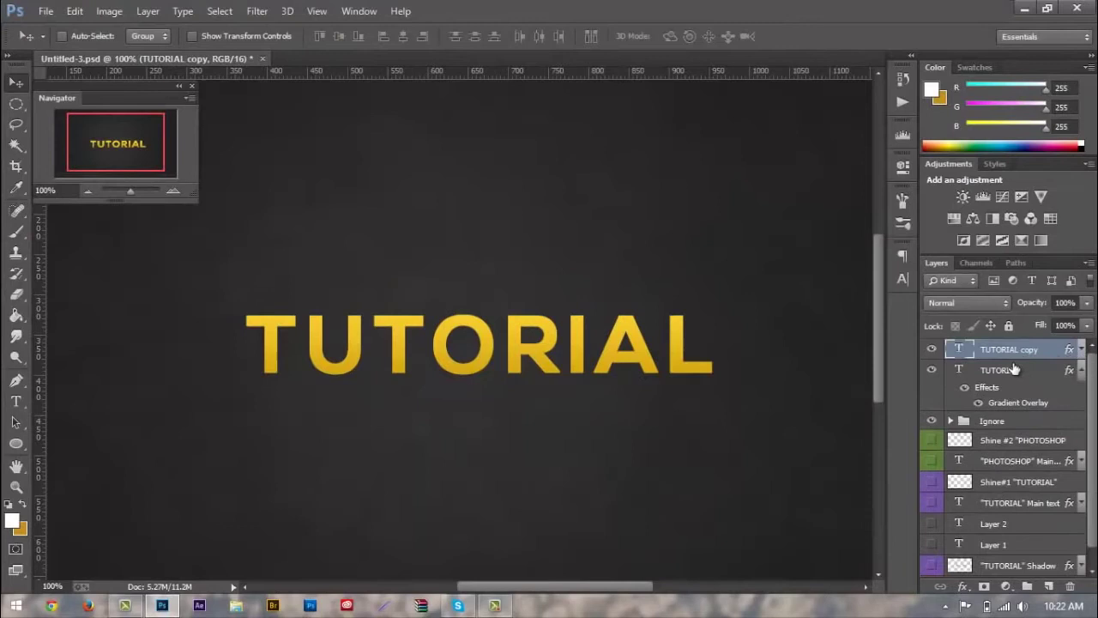
left_click(1080, 370)
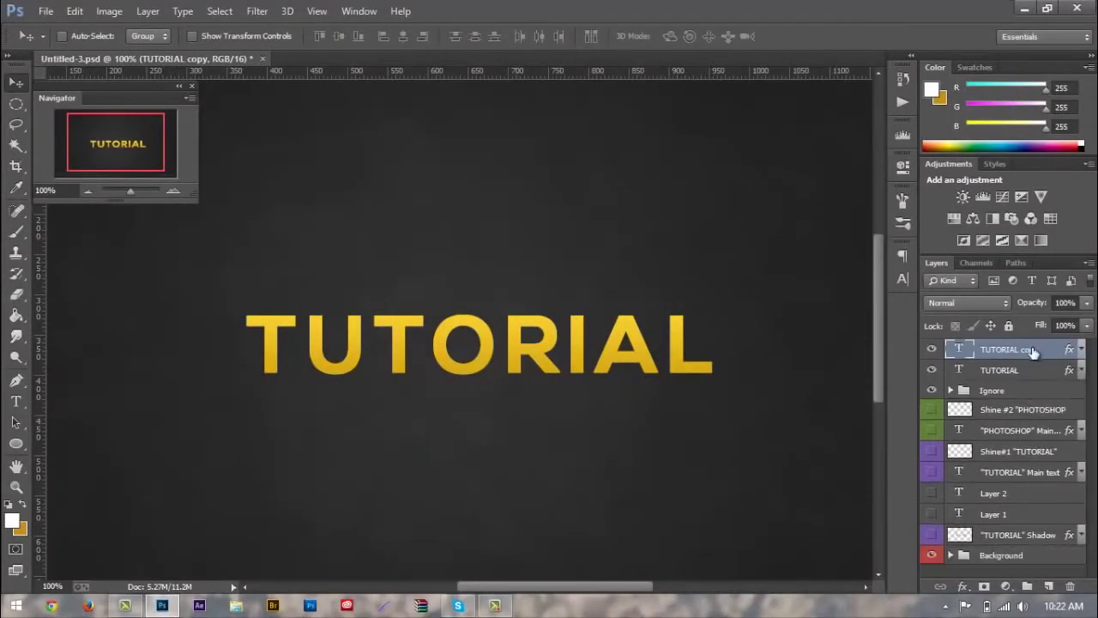
Step: Rename the lower copy TUTORIAL 2 and nudge it down a few pixels
double_click(1011, 350)
double_click(1012, 370)
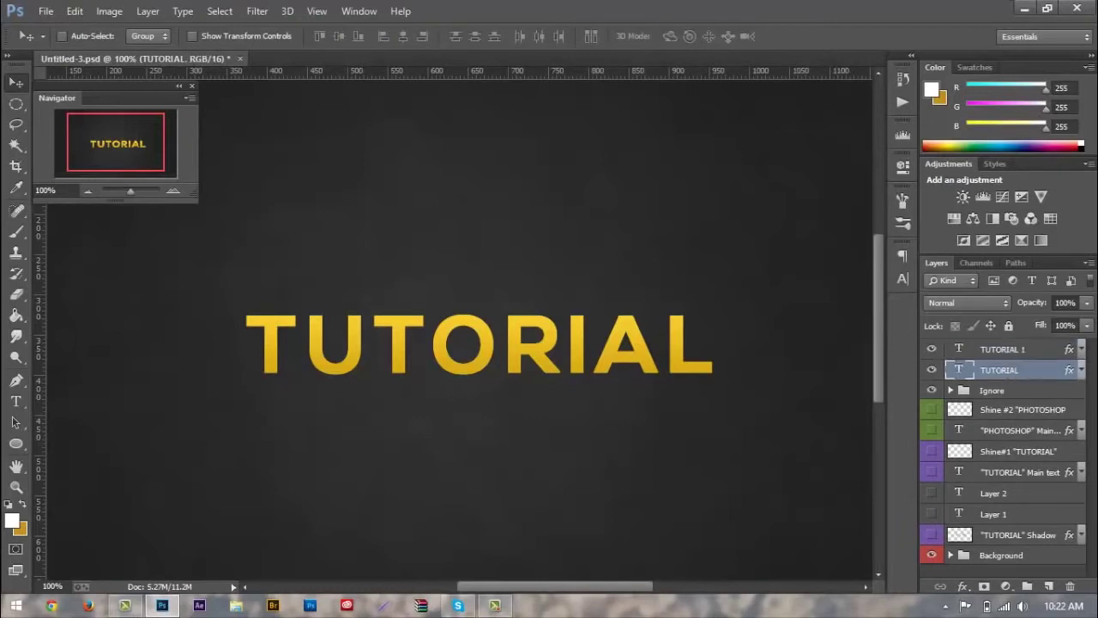
type("2")
key("Return")
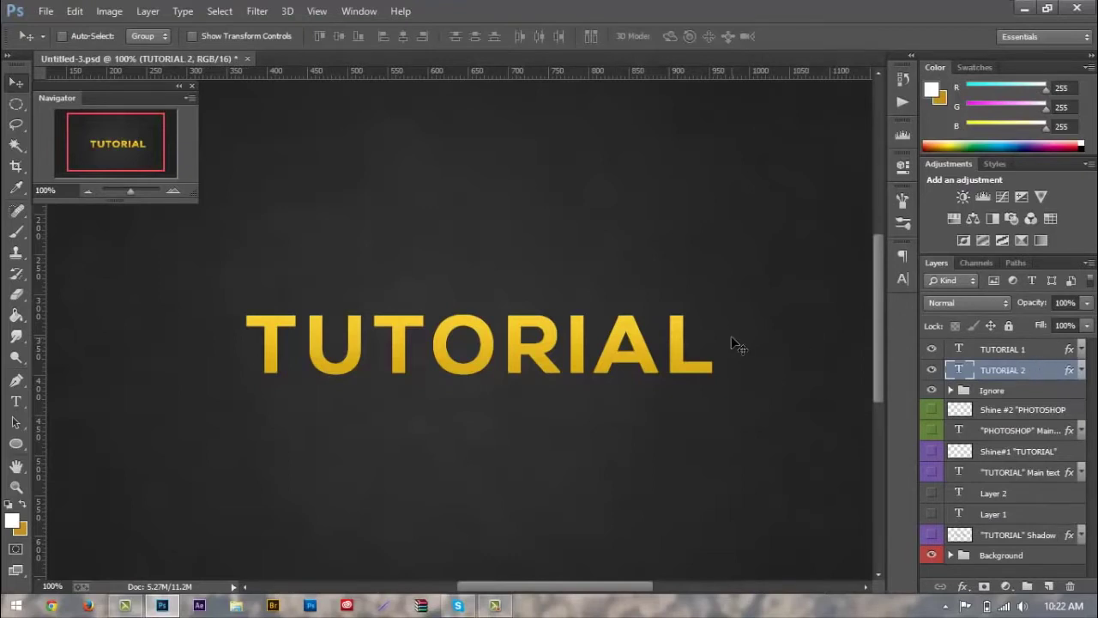
key("Down")
key("Down")
key("Down")
key("Down")
key("Down")
key("Down")
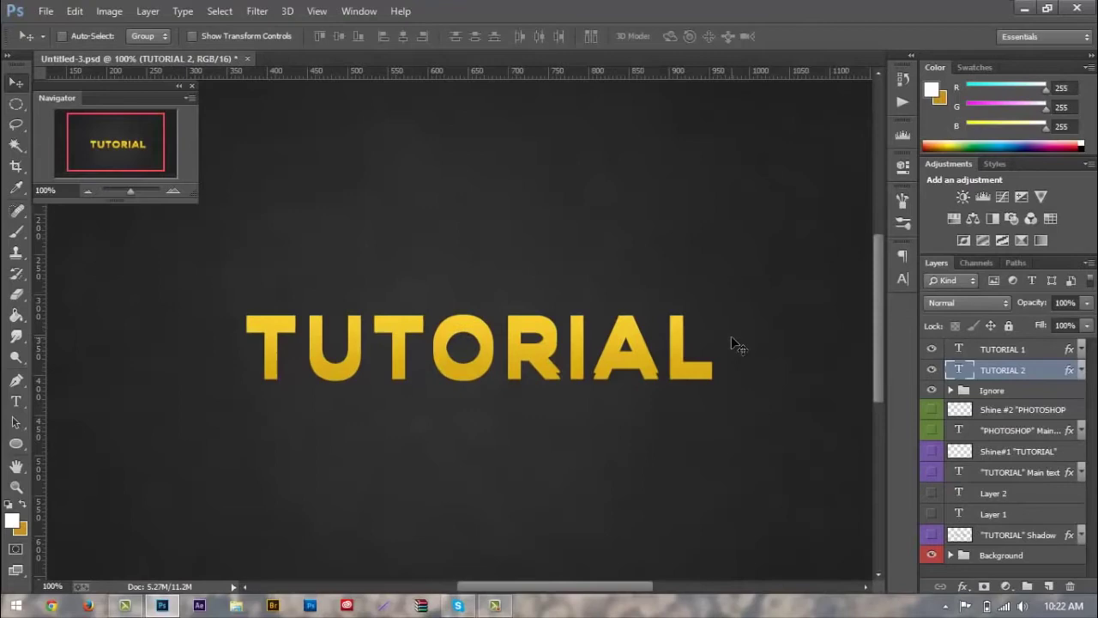
Step: Replace TUTORIAL 2's gradient with a dark gold Color Overlay (#7f6818) sampled from the text
double_click(1045, 372)
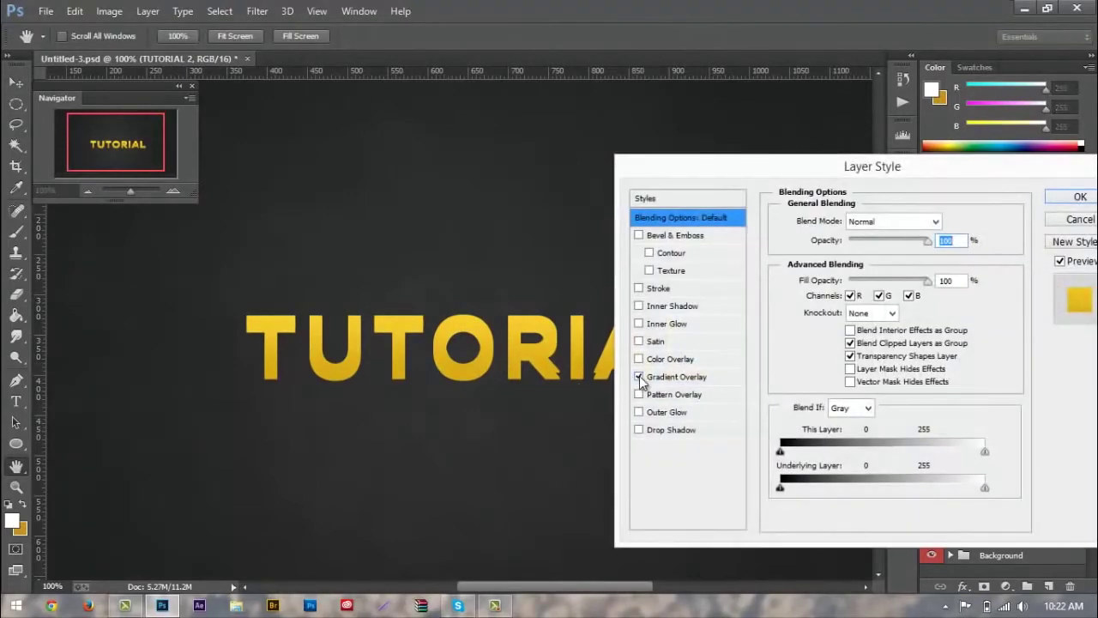
left_click(638, 377)
left_click(639, 359)
left_click(668, 359)
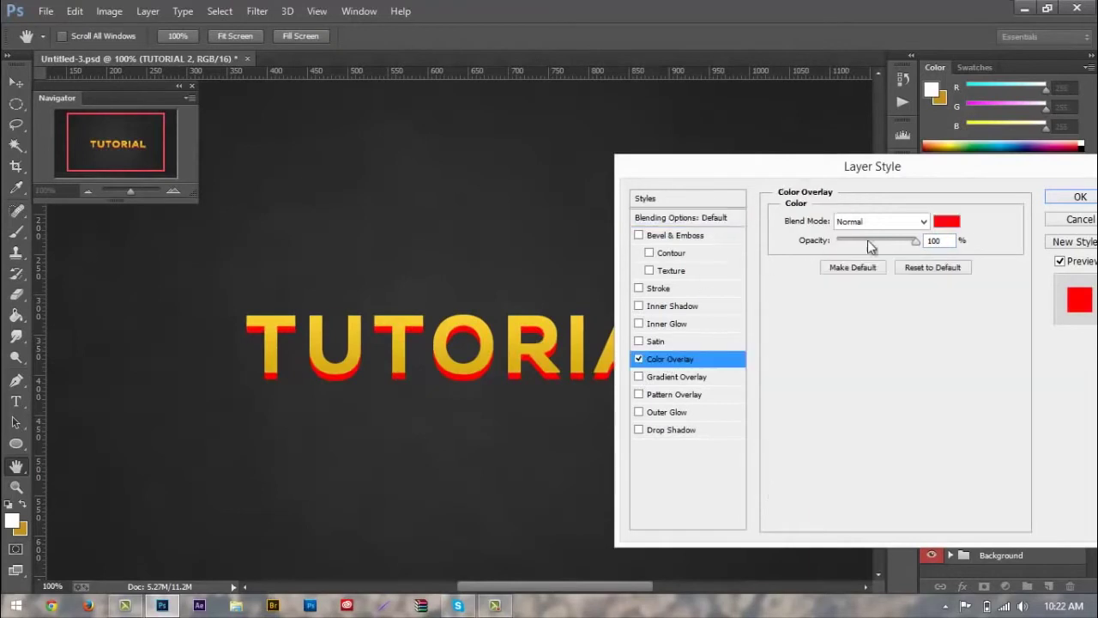
left_click(949, 221)
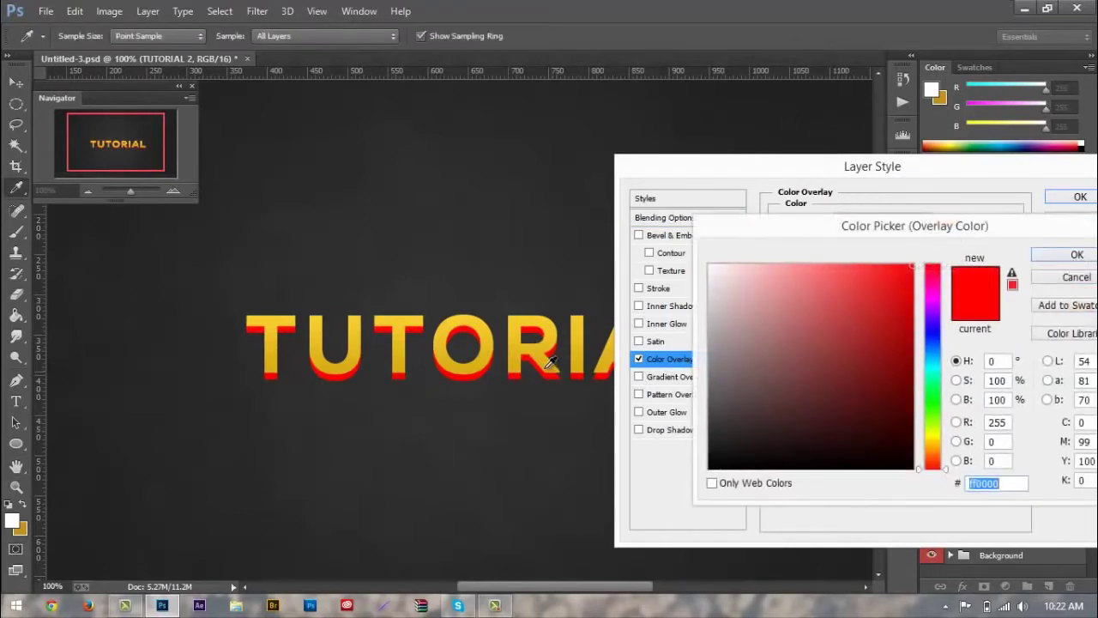
left_click(547, 364)
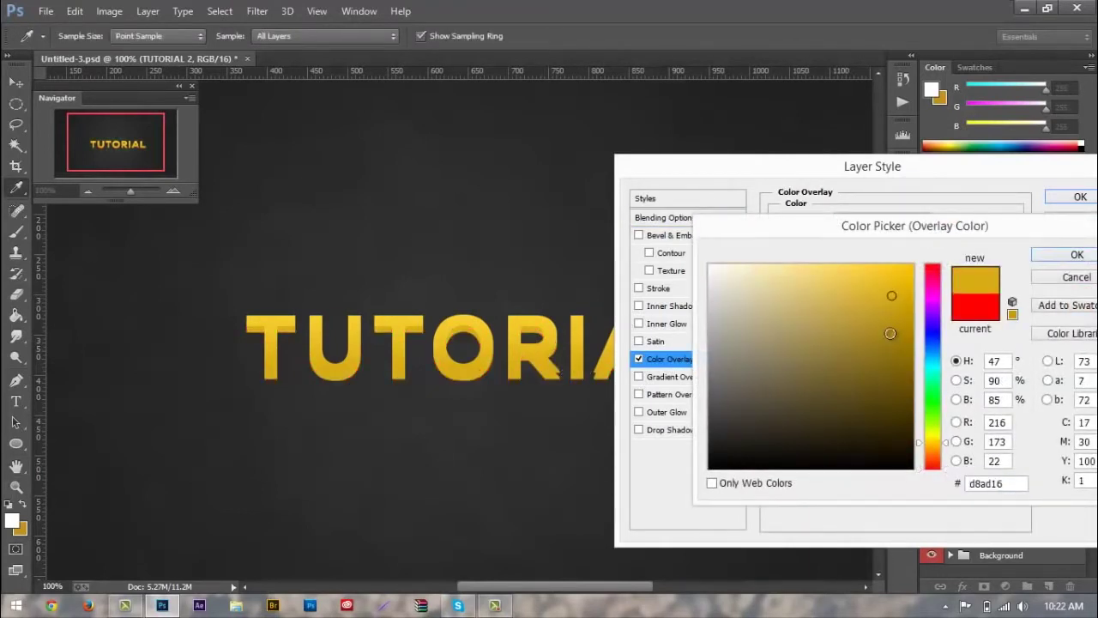
mouse_move(892, 334)
left_mouse_down()
mouse_move(885, 381)
mouse_move(870, 356)
mouse_move(874, 367)
left_mouse_up()
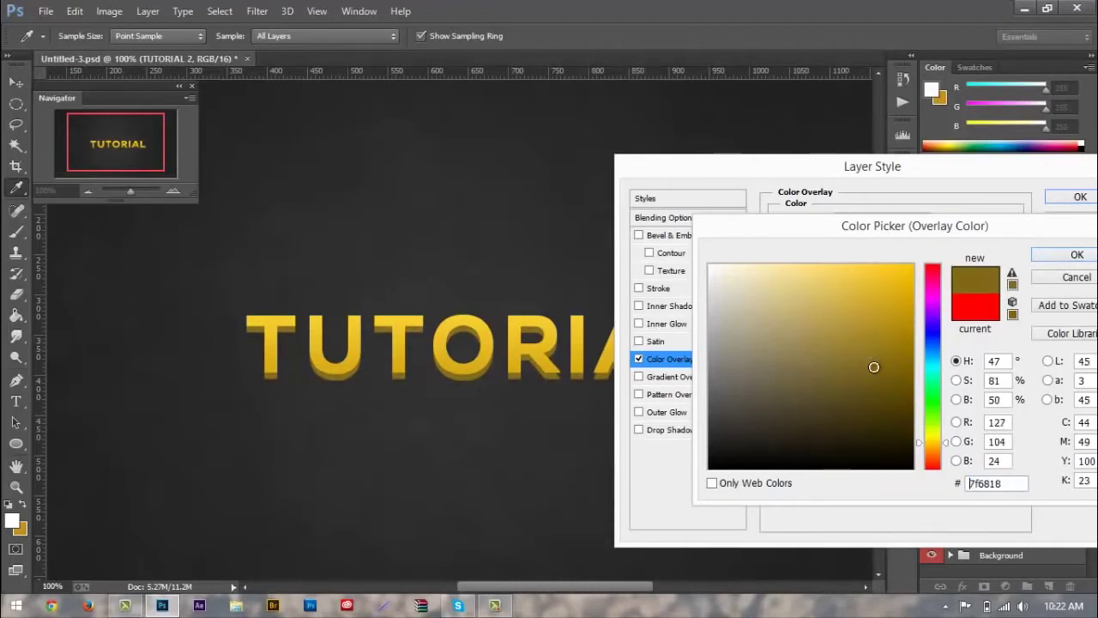
left_click(1072, 255)
left_click(1074, 197)
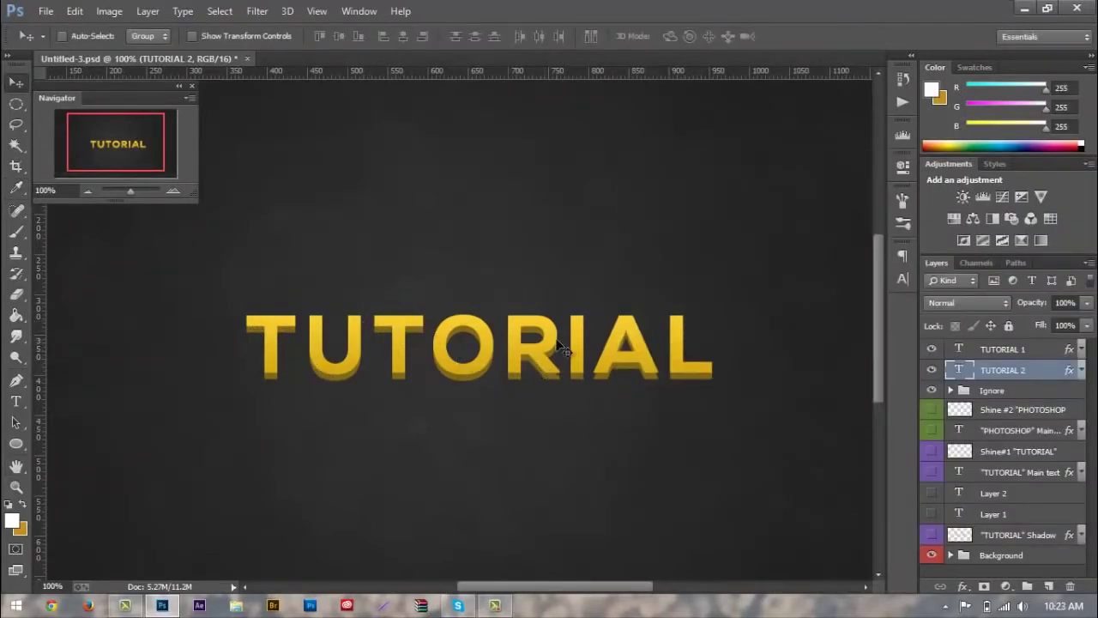
Step: Zoom in and rasterize the TUTORIAL 2 and TUTORIAL 1 type layers
scroll(562, 347, "up", 5)
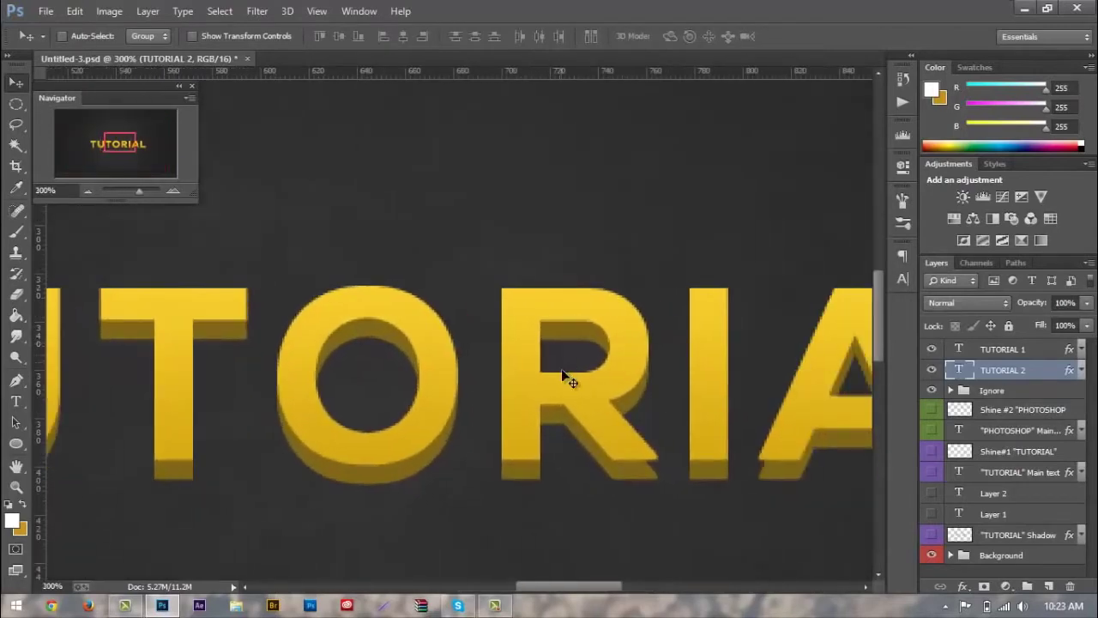
scroll(567, 434, "right", 3)
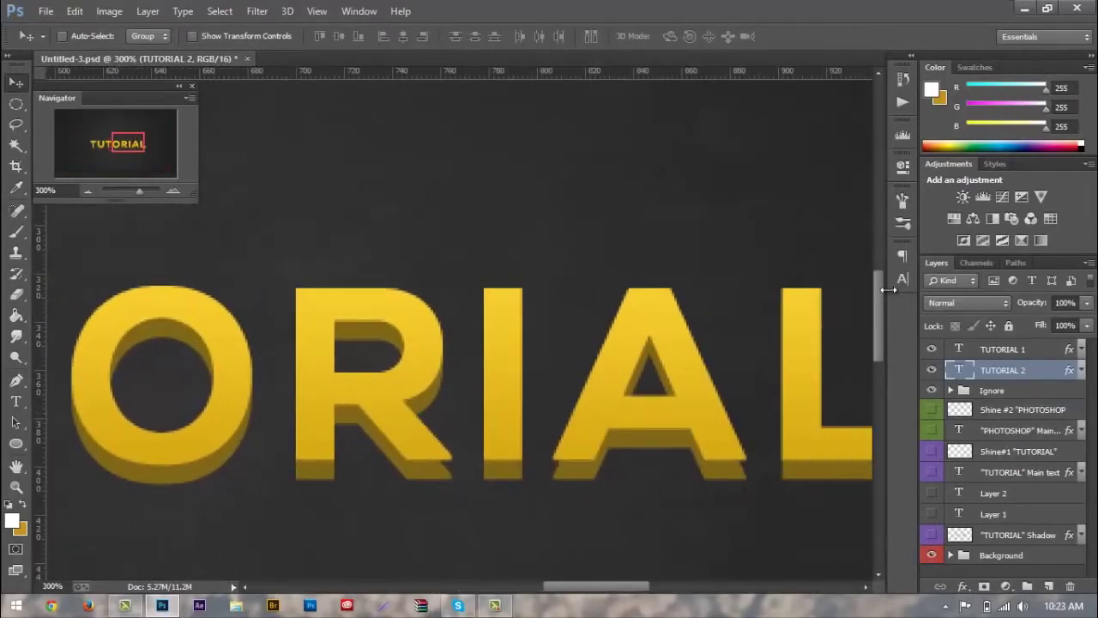
mouse_move(877, 297)
left_mouse_down()
mouse_move(875, 328)
mouse_move(875, 302)
left_mouse_up()
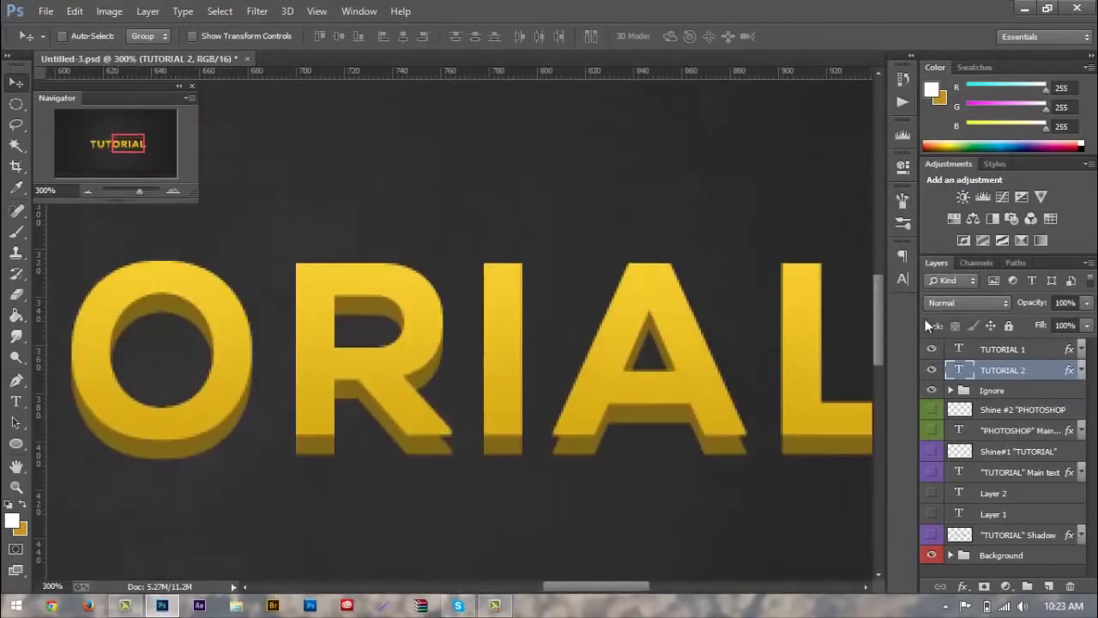
right_click(1030, 370)
left_click(755, 250)
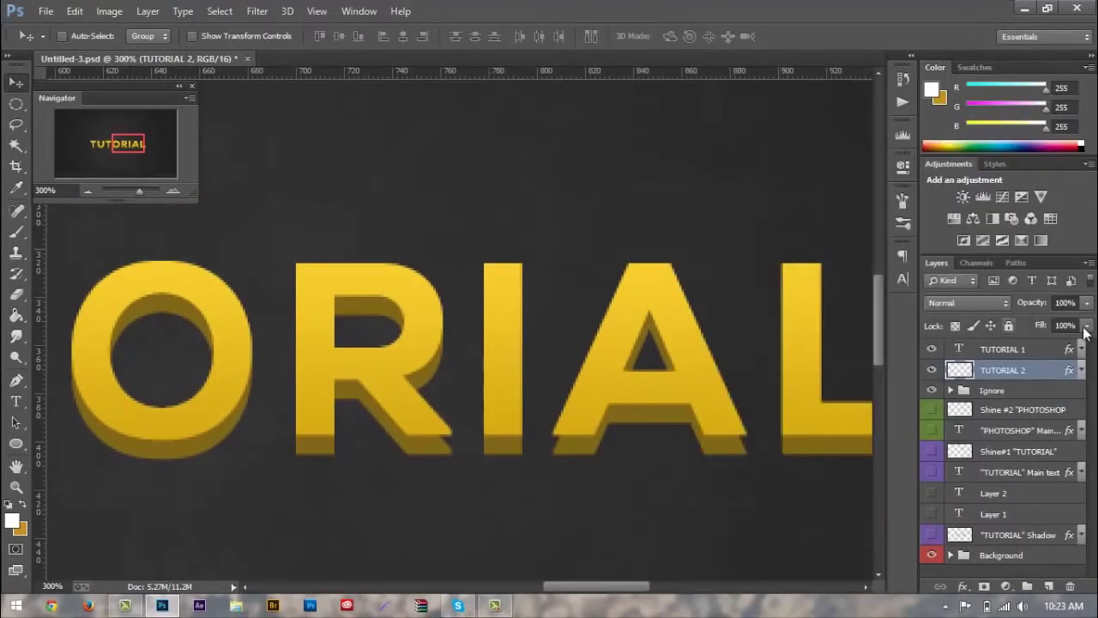
right_click(1047, 350)
left_click(756, 250)
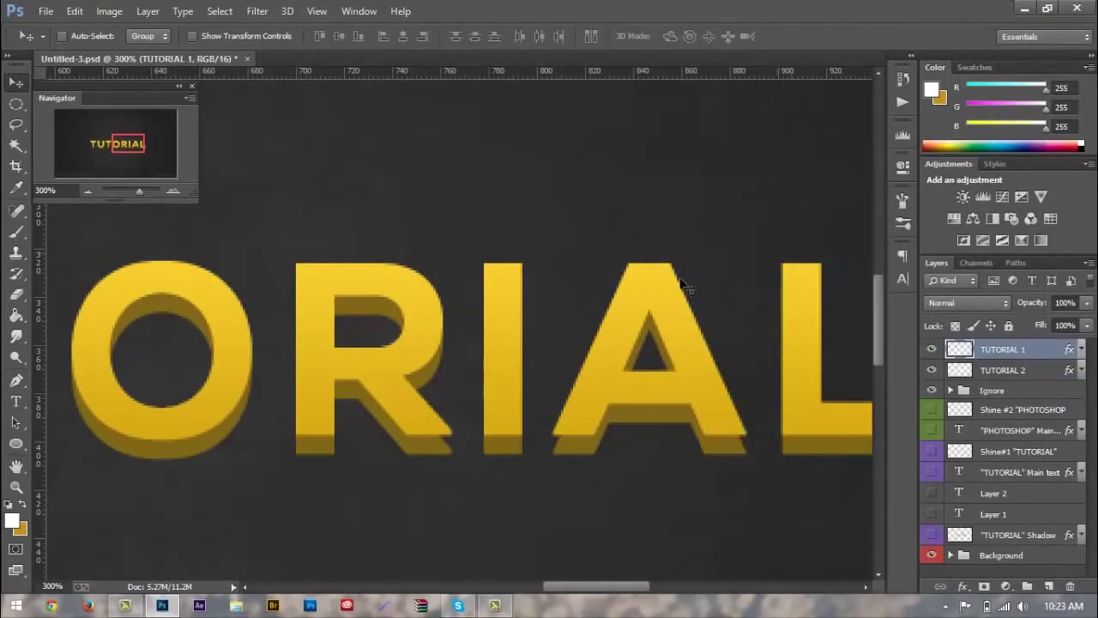
Step: Marquee a small rectangle at the base of the R's leg
left_click_drag(9, 104, 49, 106)
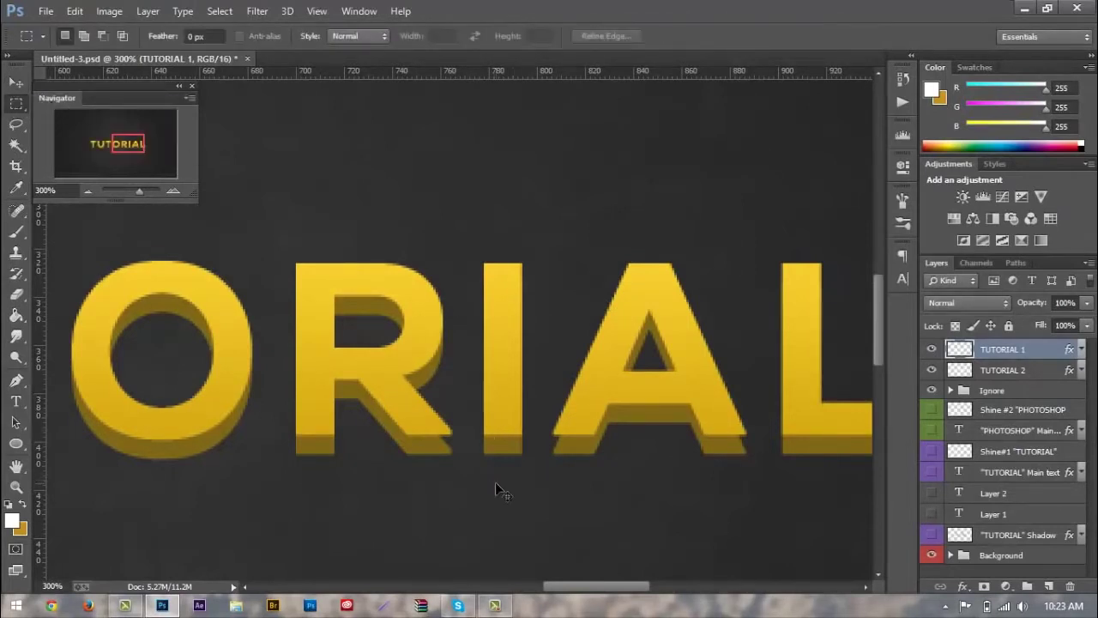
key("ctrl+plus")
key("ctrl+plus")
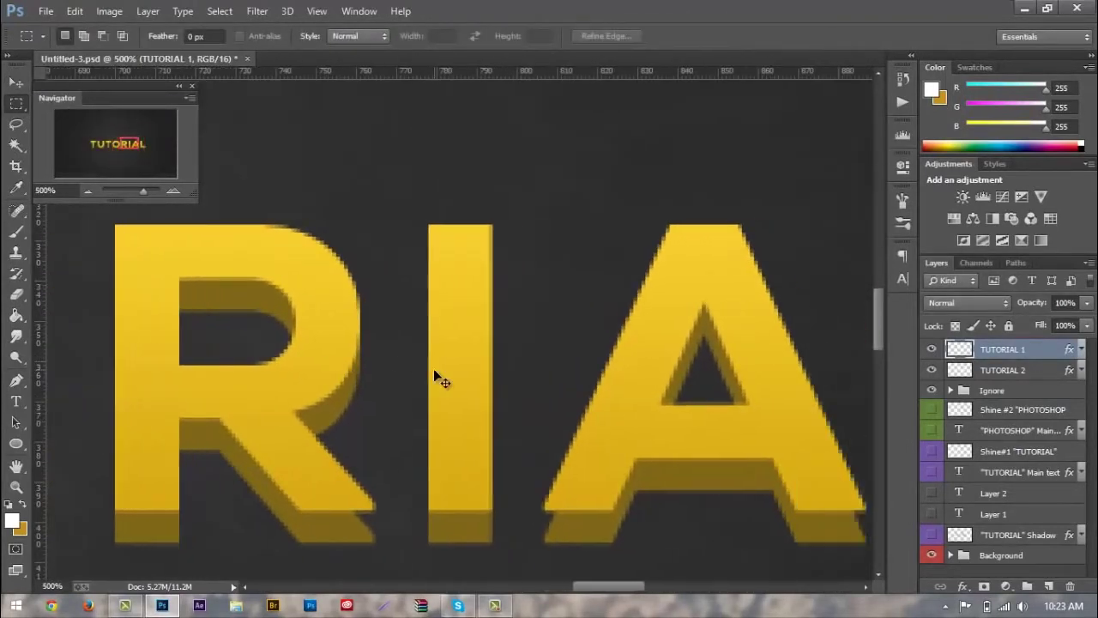
scroll(294, 363, "left", 3)
scroll(393, 363, "down", 4)
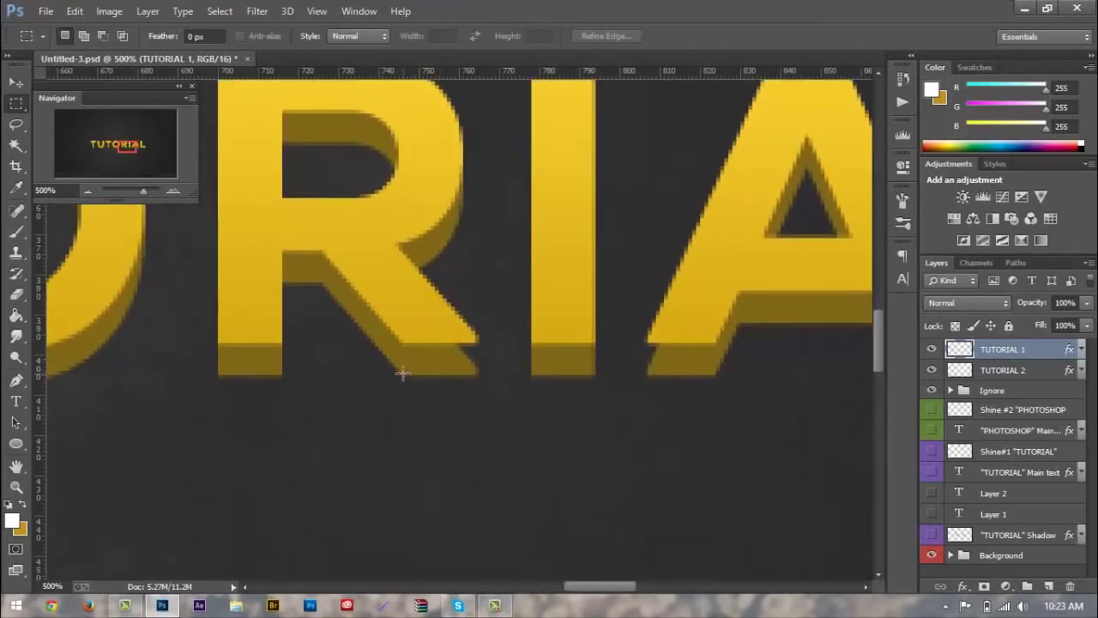
left_click_drag(403, 374, 475, 338)
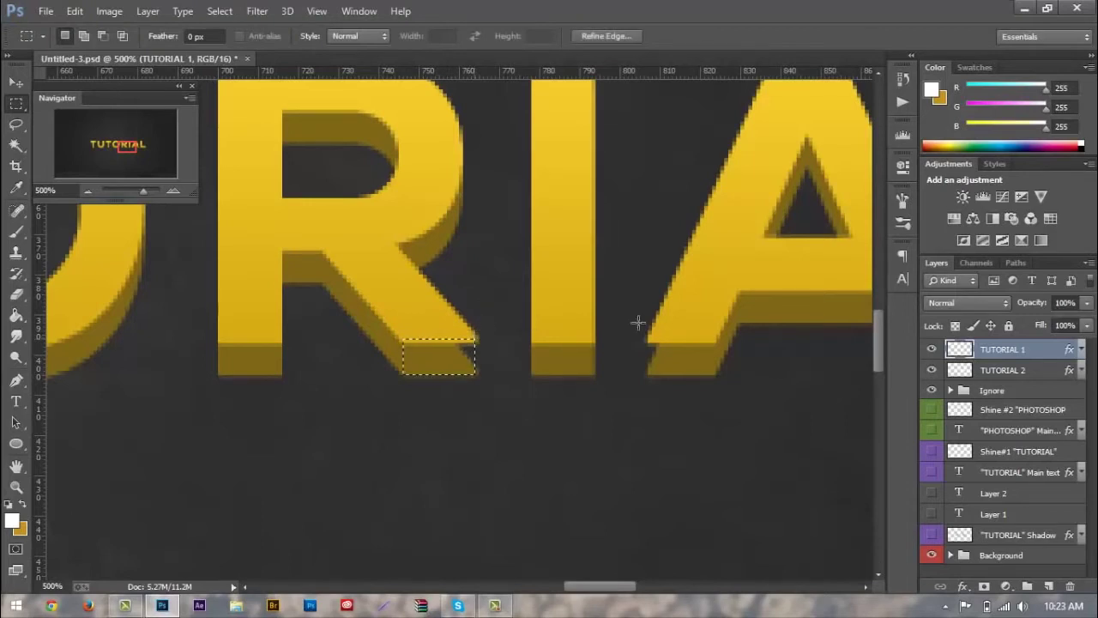
Step: Content-Aware Fill the R patch on TUTORIAL 1, then undo it
right_click(452, 355)
left_click(490, 241)
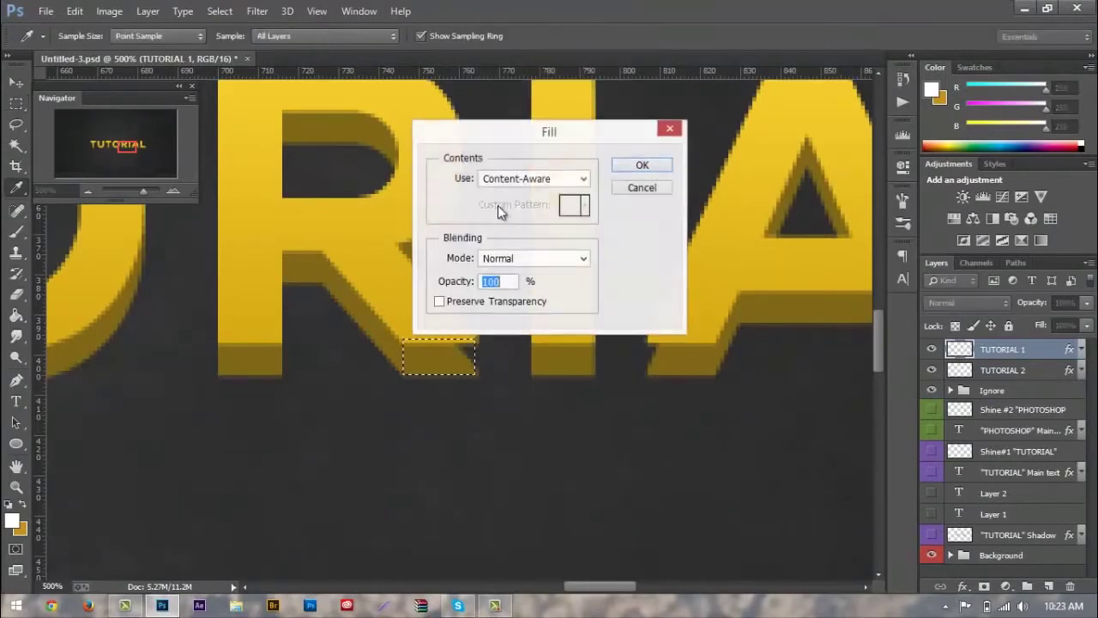
left_click(505, 180)
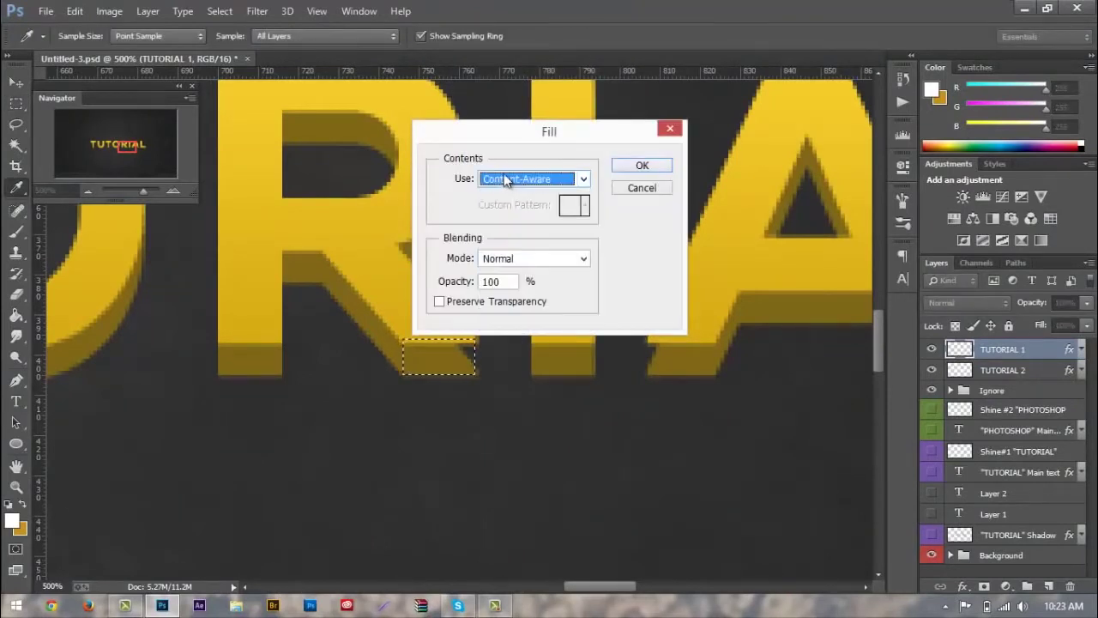
left_click(631, 167)
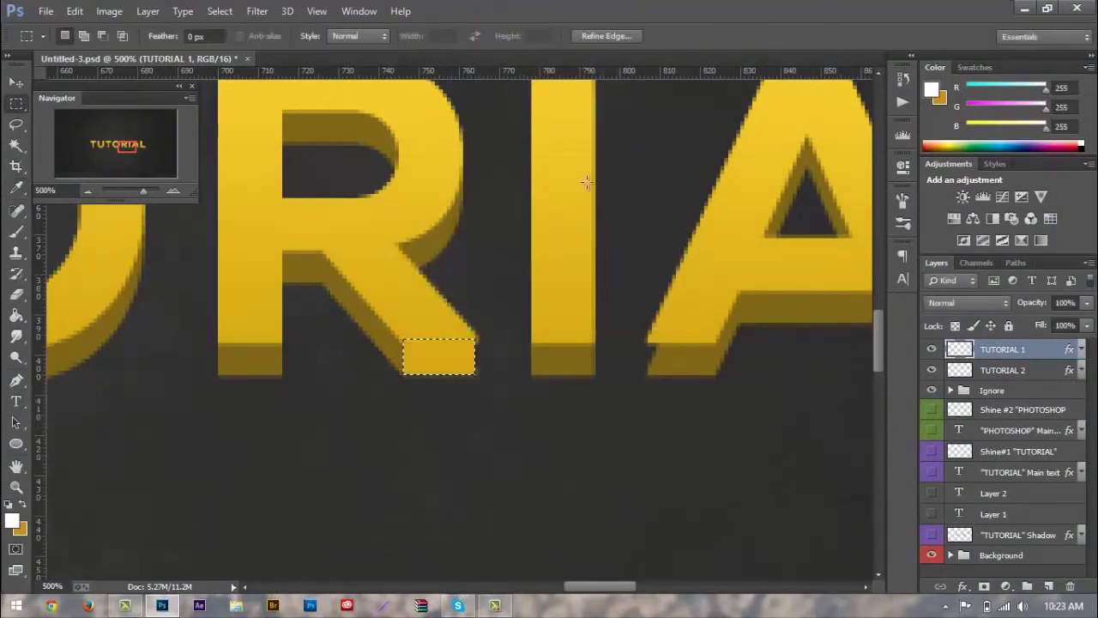
key("ctrl+z")
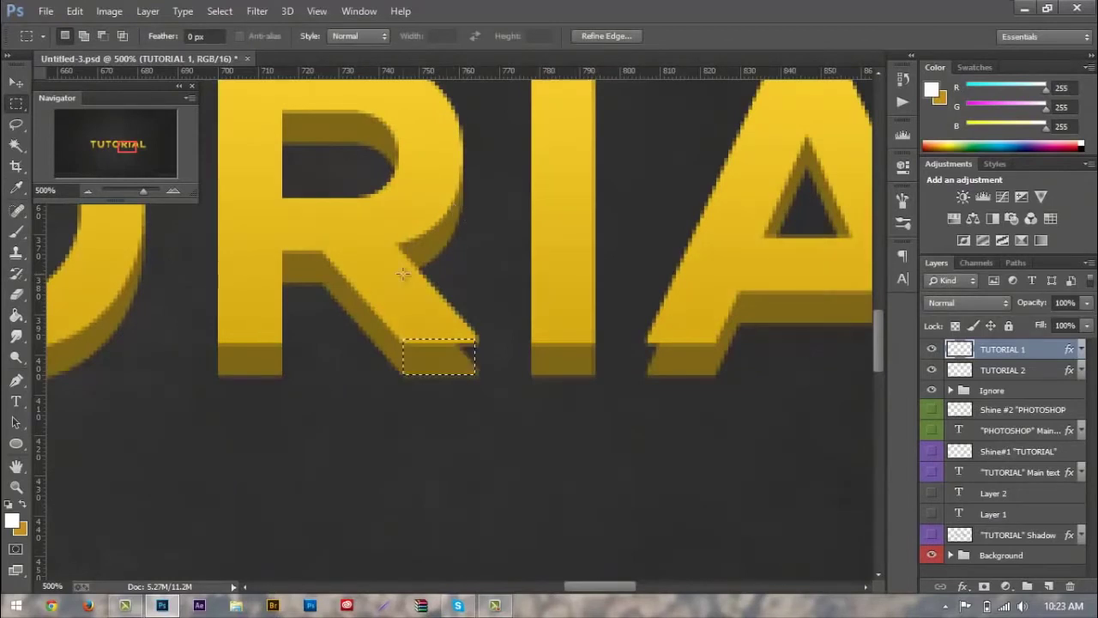
Step: Content-Aware Fill the patch on TUTORIAL 2, then restore the selection and TUTORIAL 1
left_click(1013, 371)
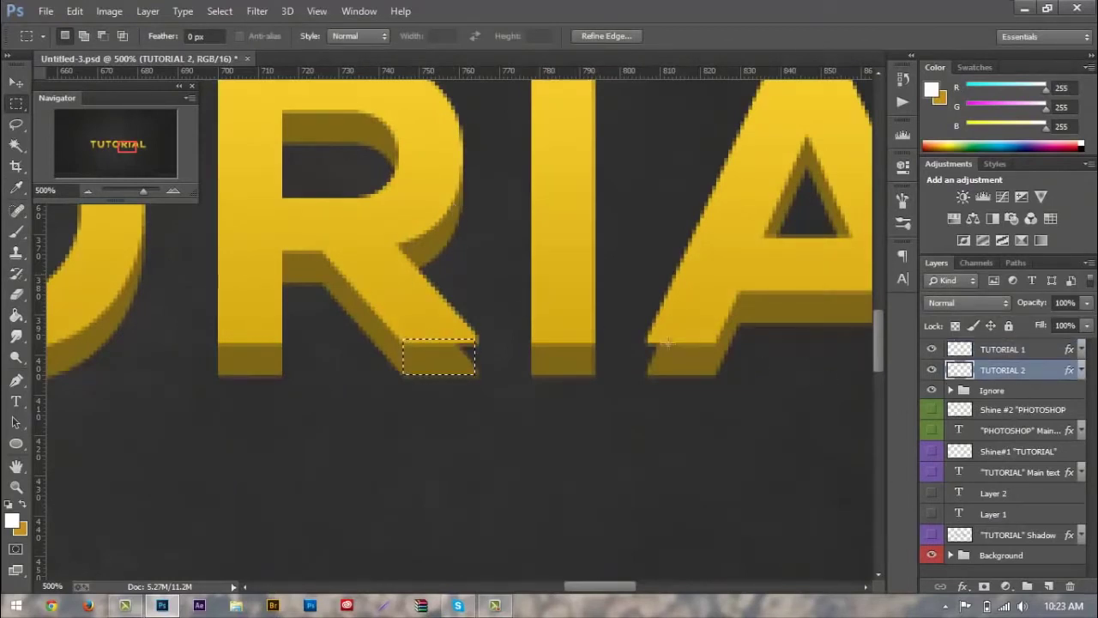
right_click(433, 369)
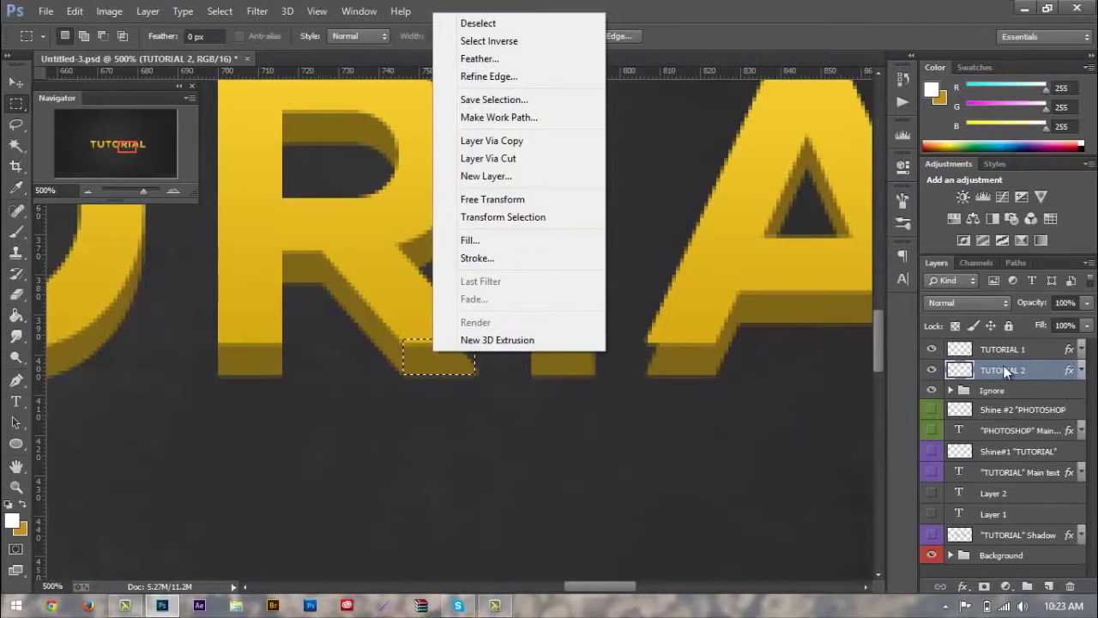
left_click(540, 240)
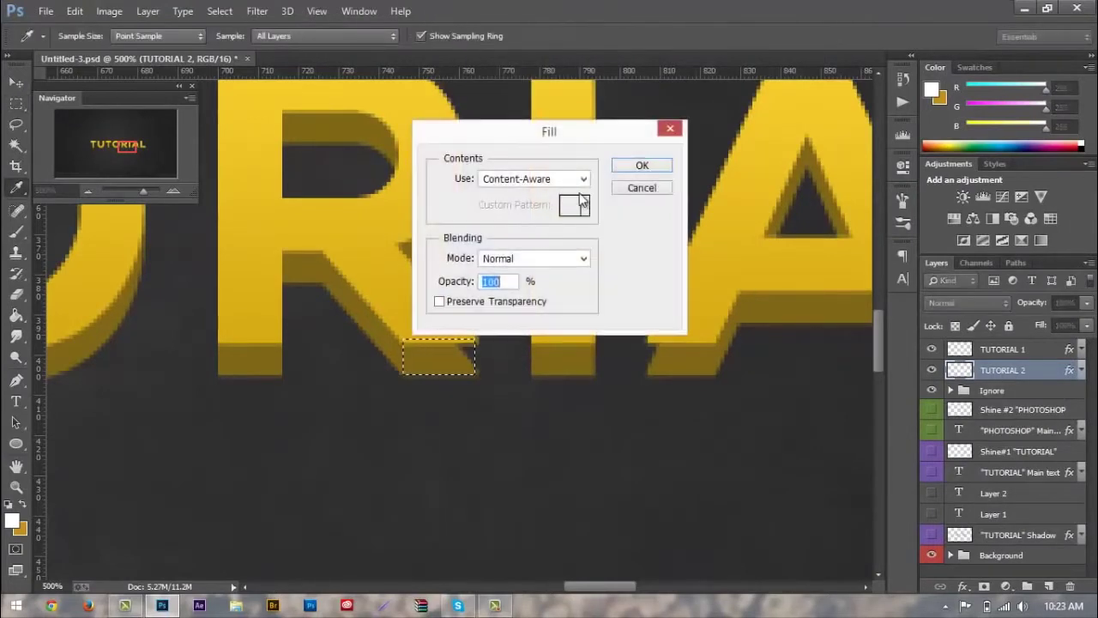
left_click(640, 168)
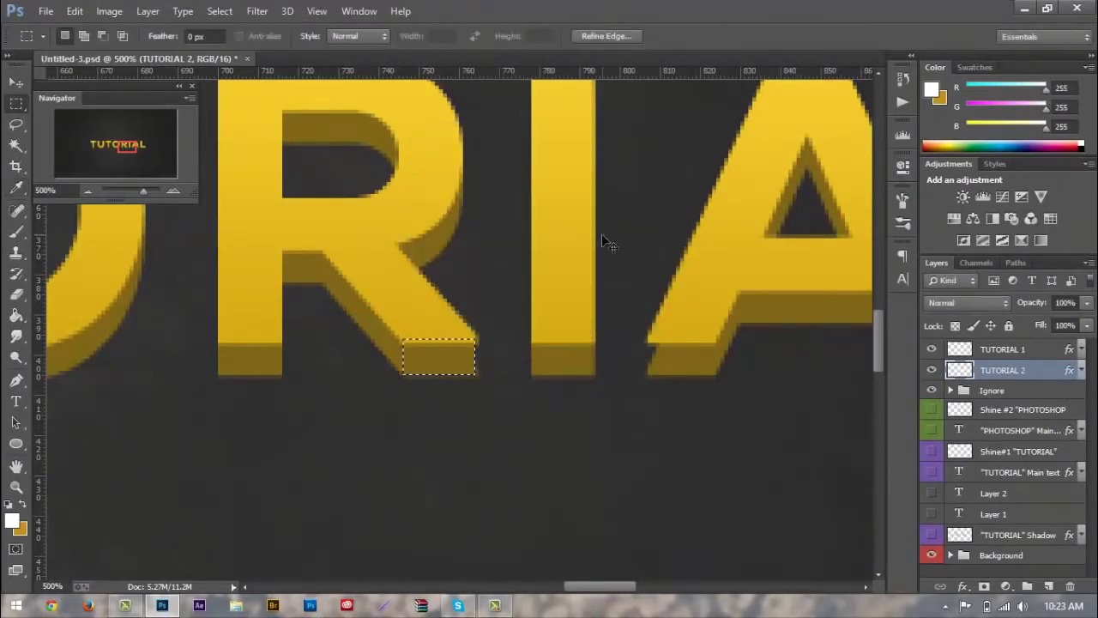
left_click(603, 241)
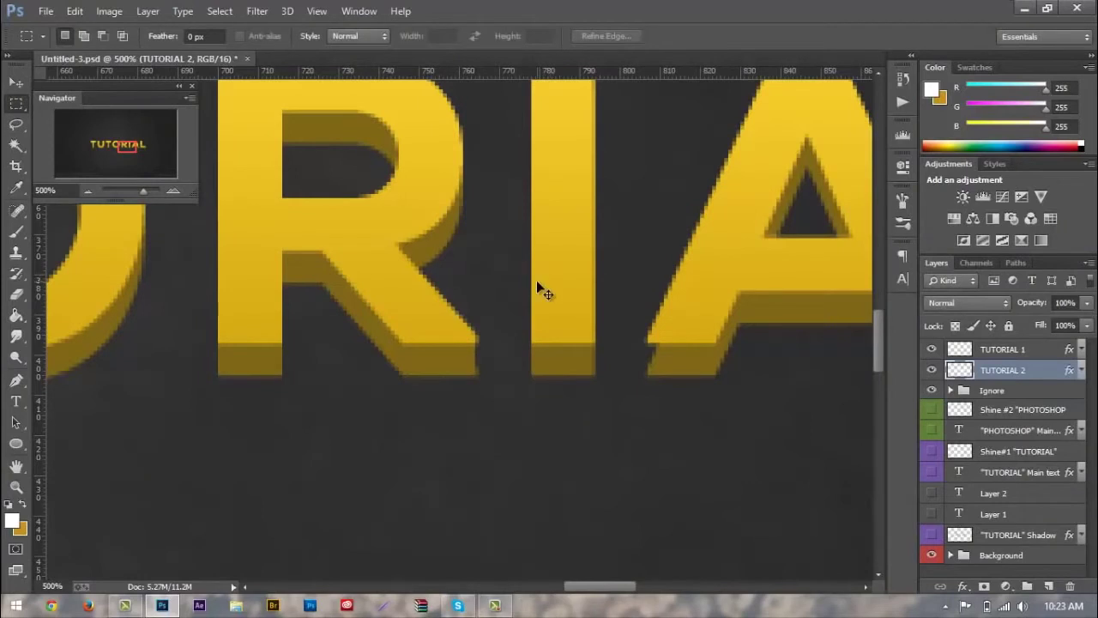
key("ctrl+shift+d")
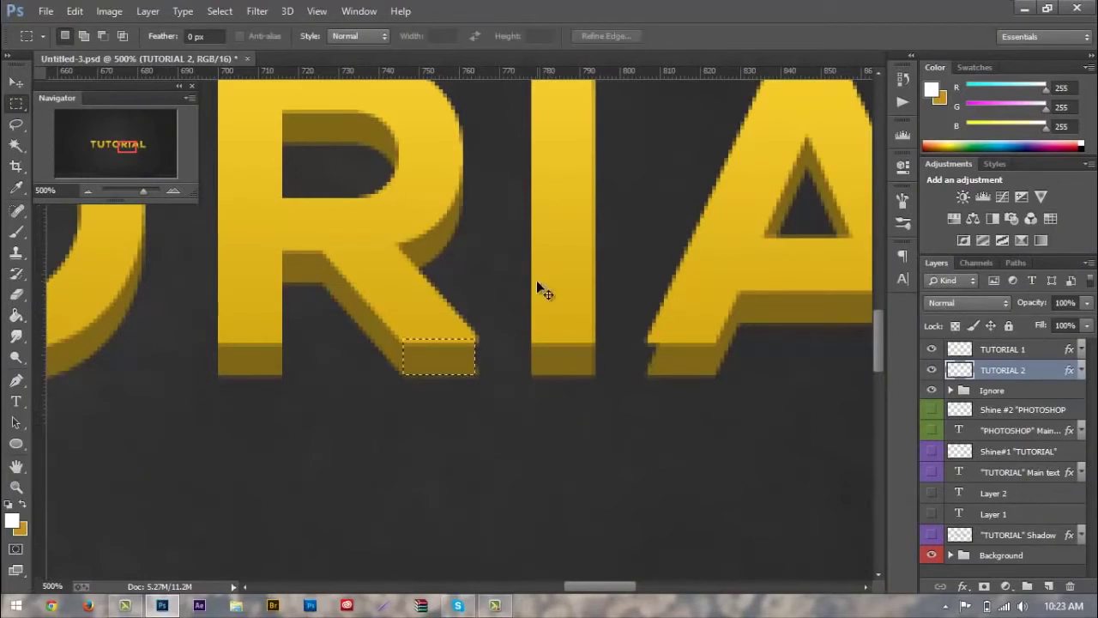
key("alt+bracketright")
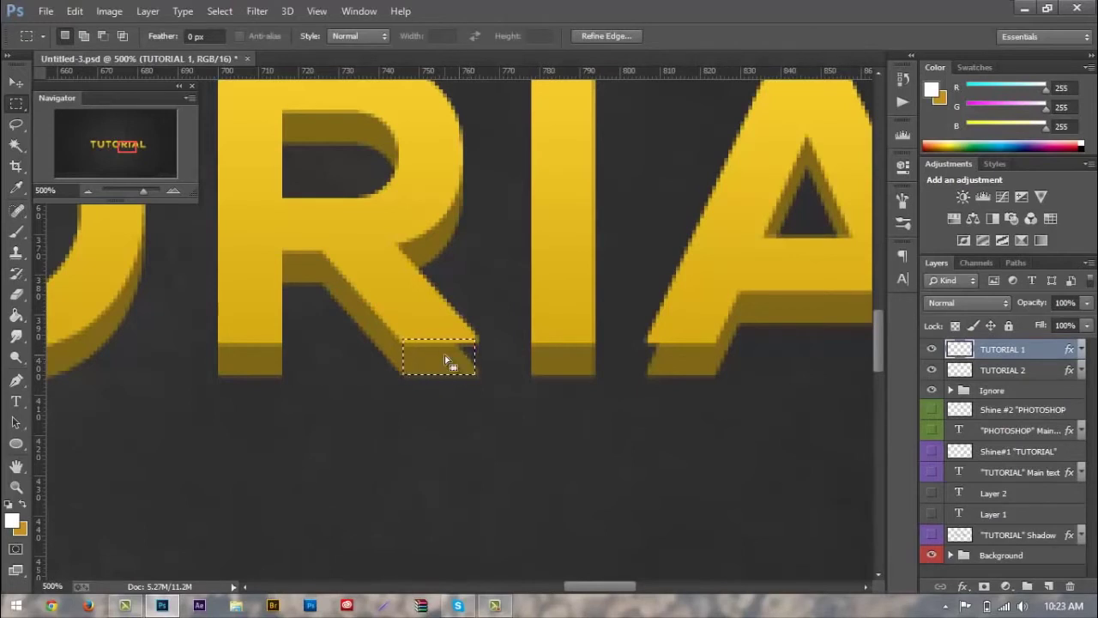
Step: Shift the selection slightly right, fill it, then undo and return to TUTORIAL 2
left_click_drag(444, 354, 447, 355)
right_click(447, 350)
left_click(467, 235)
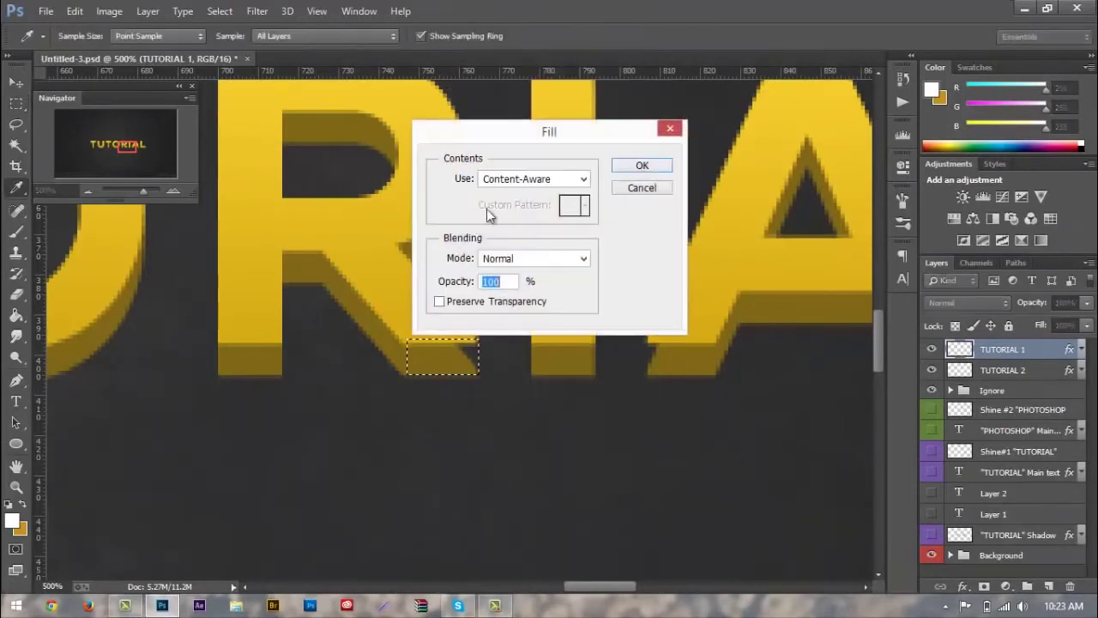
left_click(642, 166)
key("ctrl+z")
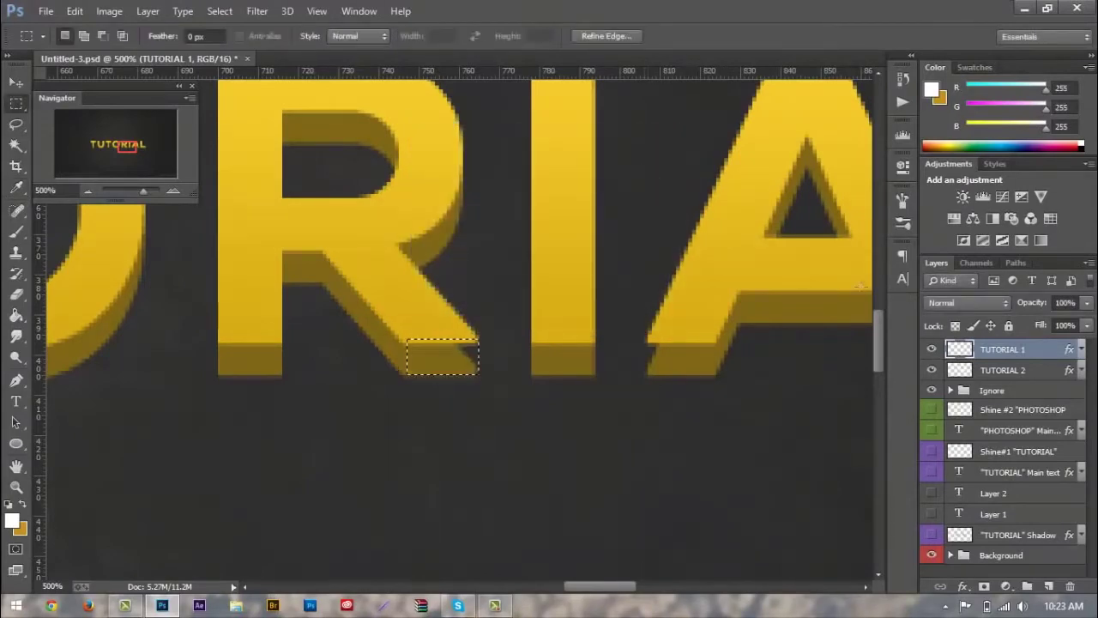
key("alt+bracketleft")
Step: Content-Aware Fill the shifted patch on TUTORIAL 2, deselect, and check the whole word
right_click(419, 365)
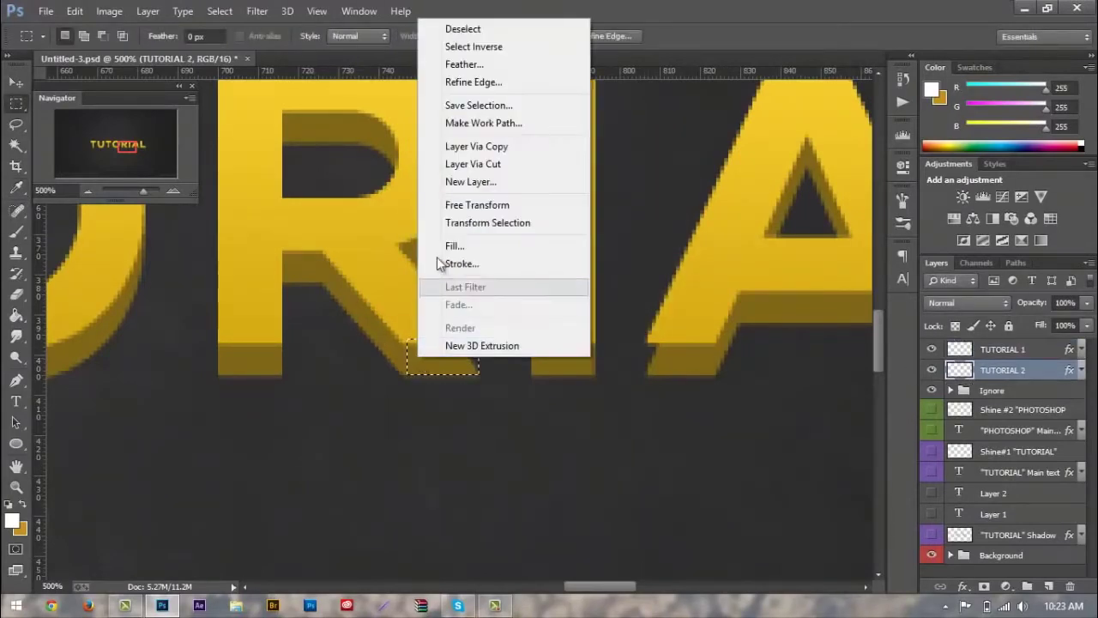
left_click(448, 243)
left_click(658, 167)
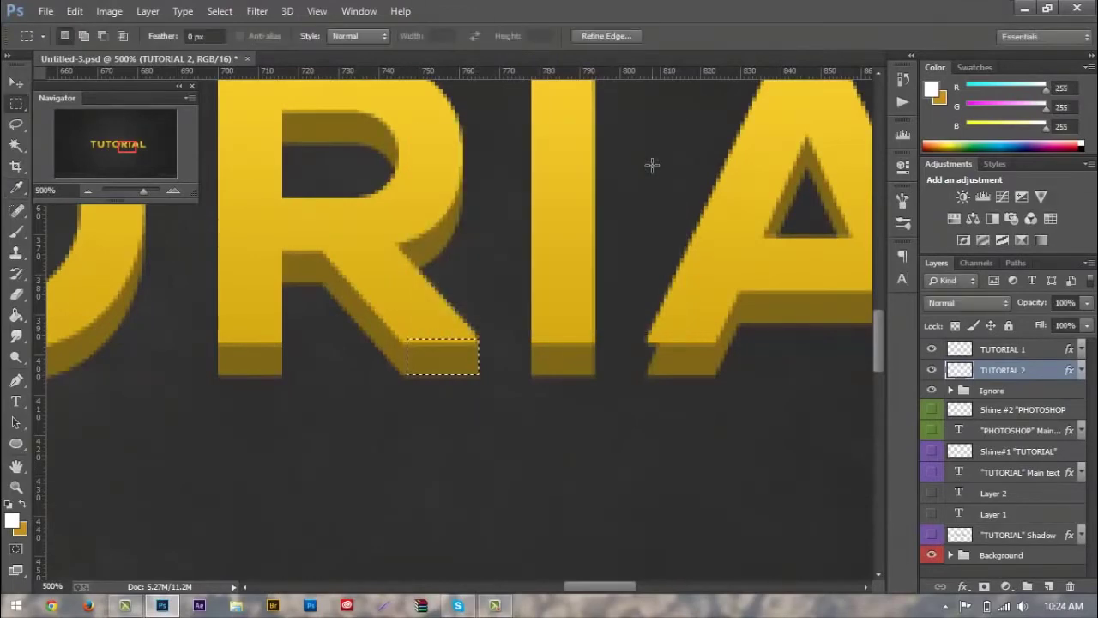
key("m")
key("ctrl+d")
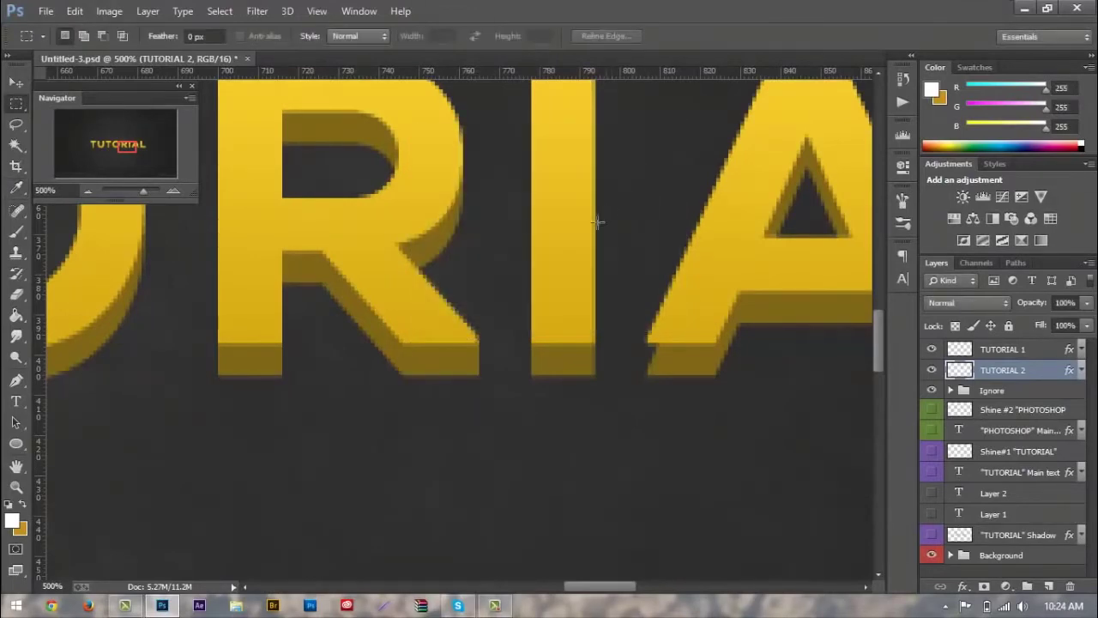
key("ctrl+minus")
key("ctrl+minus")
key("ctrl+minus")
key("ctrl+minus")
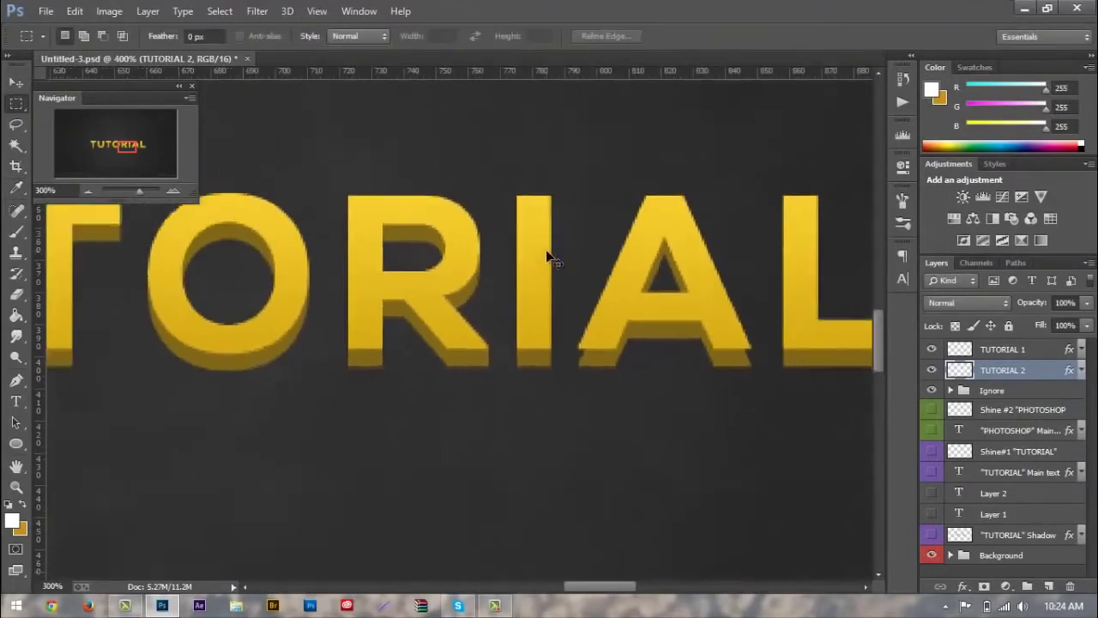
key("ctrl+plus")
key("ctrl+plus")
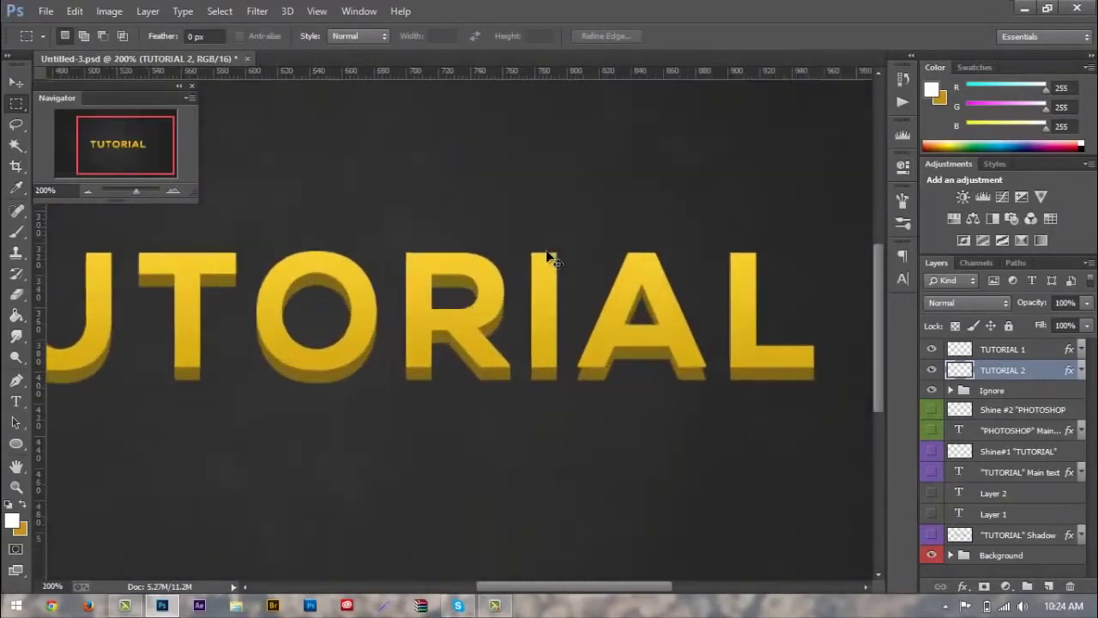
Step: Zoom to 400% and Content-Aware Fill a small patch at the A's left foot
key("ctrl+plus")
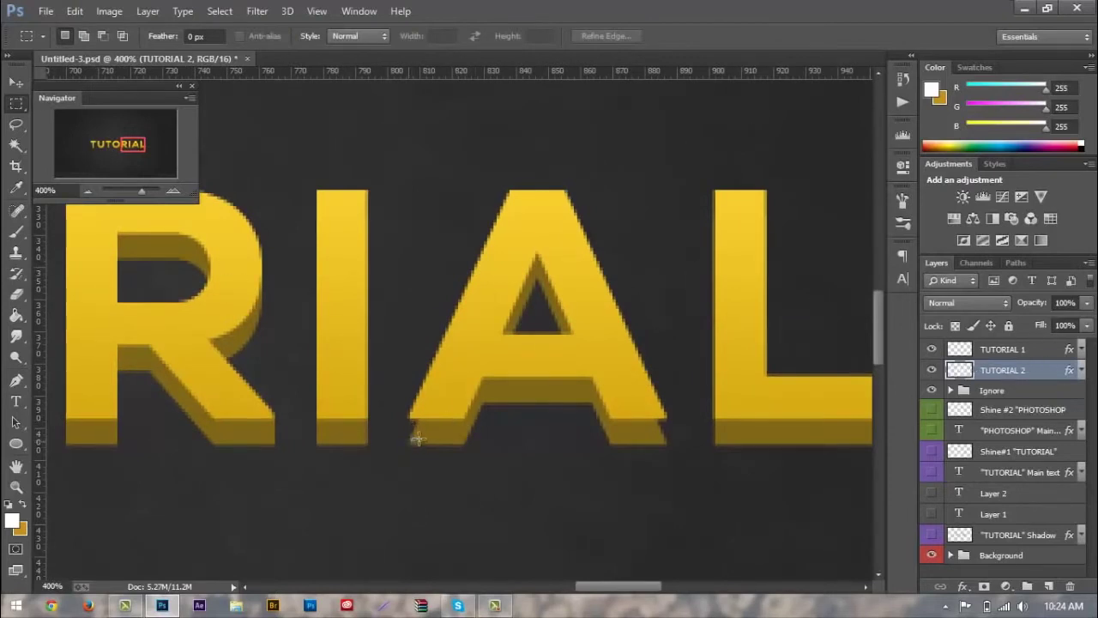
left_click_drag(409, 444, 463, 418)
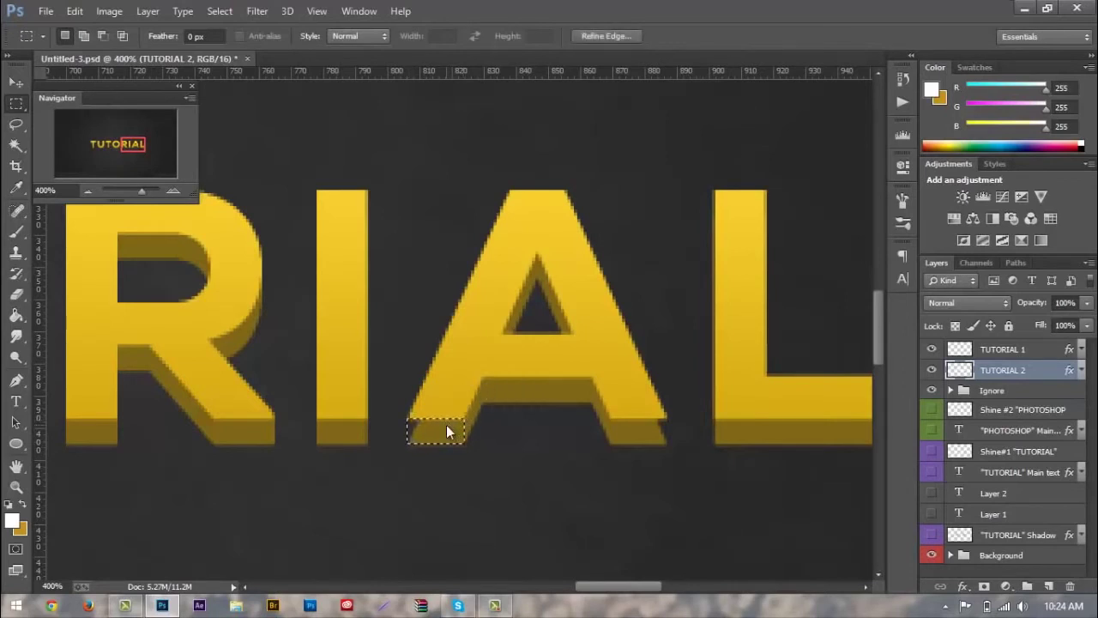
right_click(446, 425)
left_click(484, 313)
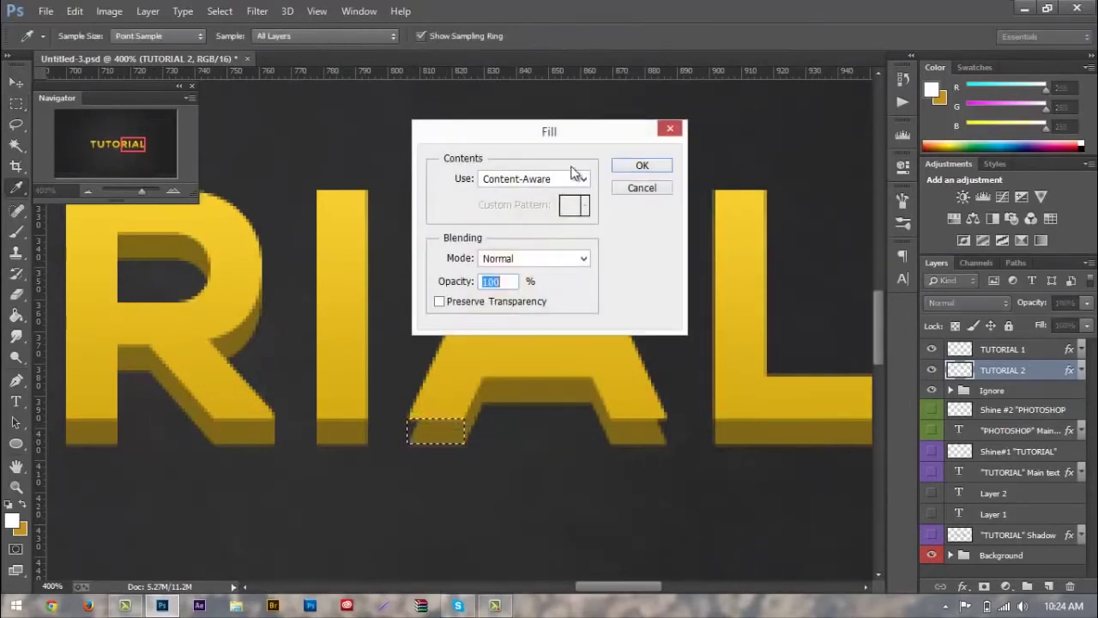
left_click(660, 167)
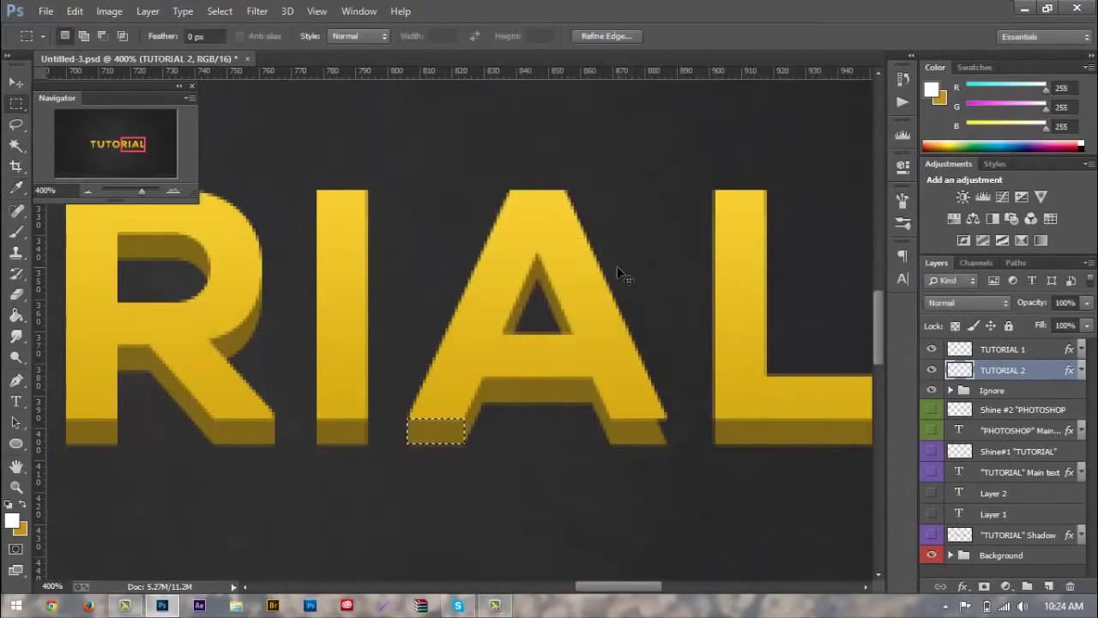
key("ctrl+d")
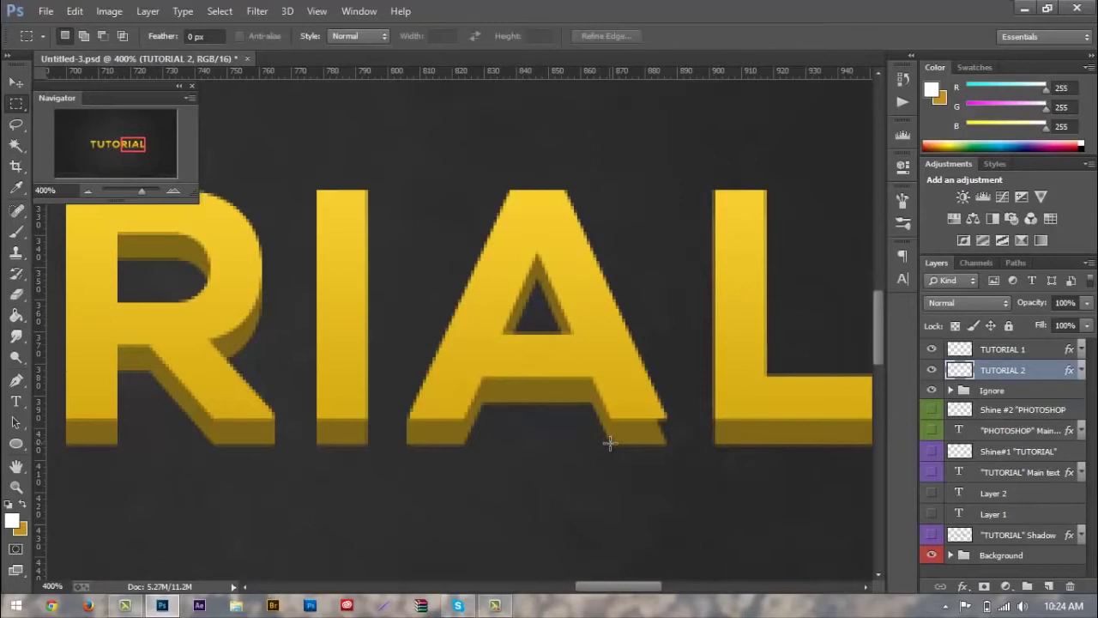
Step: Content-Aware Fill a small patch at the A's right foot
left_click_drag(610, 443, 663, 419)
right_click(640, 428)
left_click(672, 315)
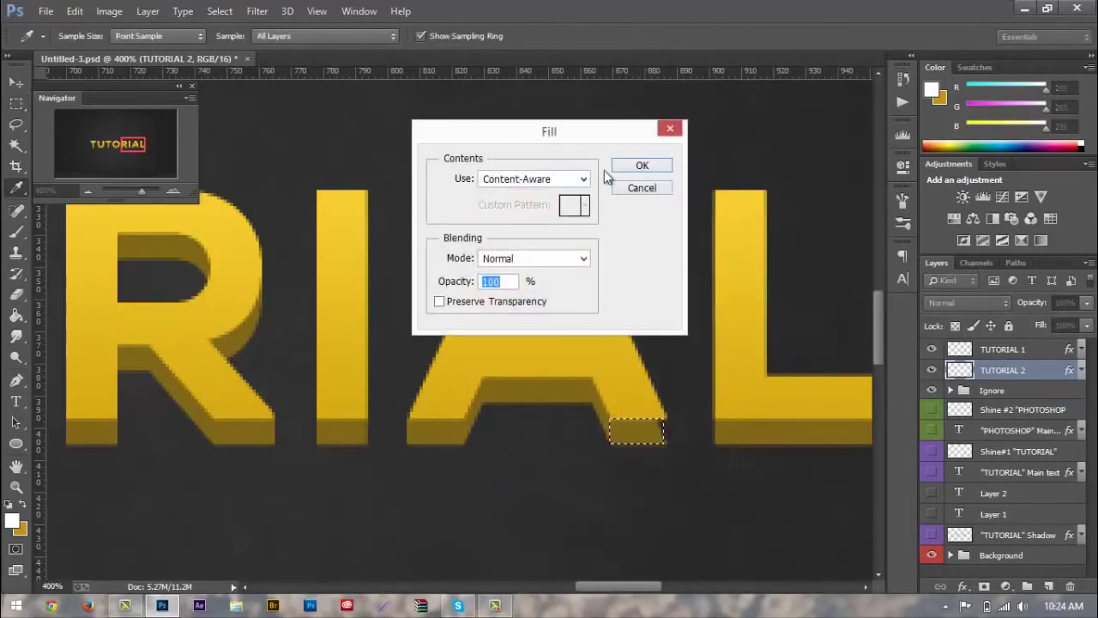
left_click(640, 168)
key("ctrl+d")
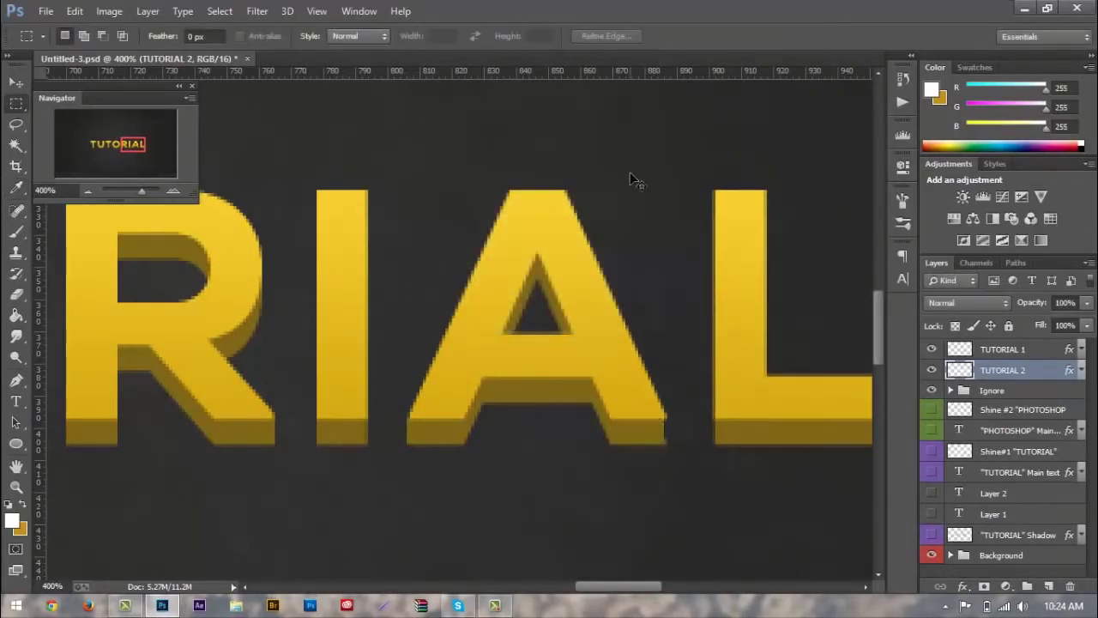
Step: Nudge the reselected patch a few pixels right, fill it again, and zoom out to 100%
key("ctrl+shift+d")
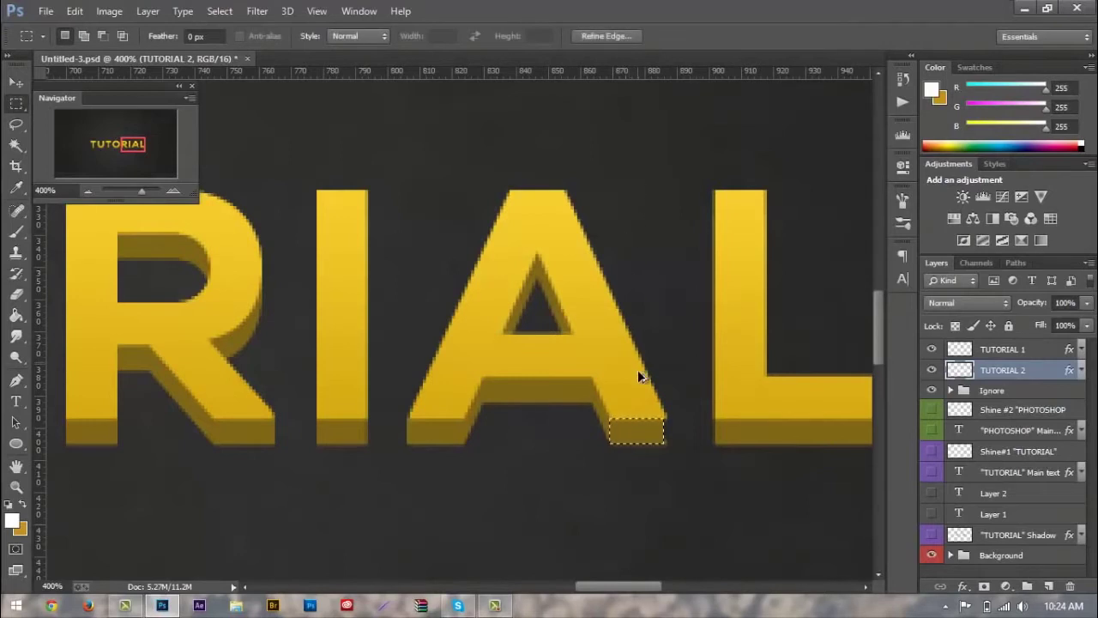
left_click_drag(649, 435, 653, 436)
right_click(652, 435)
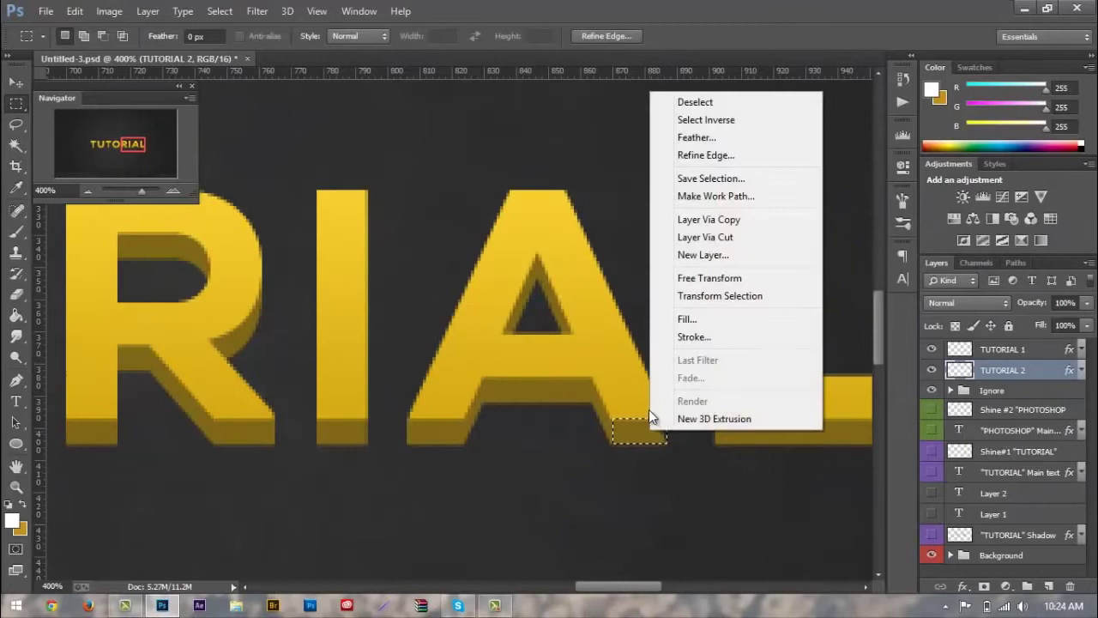
left_click(677, 320)
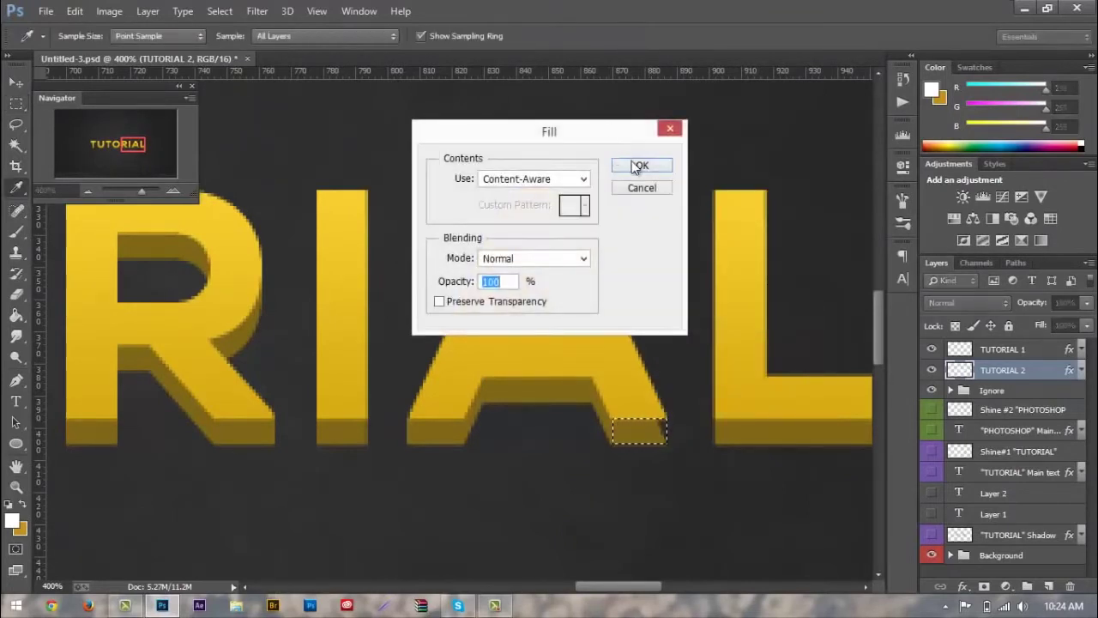
left_click(630, 161)
left_click(630, 191)
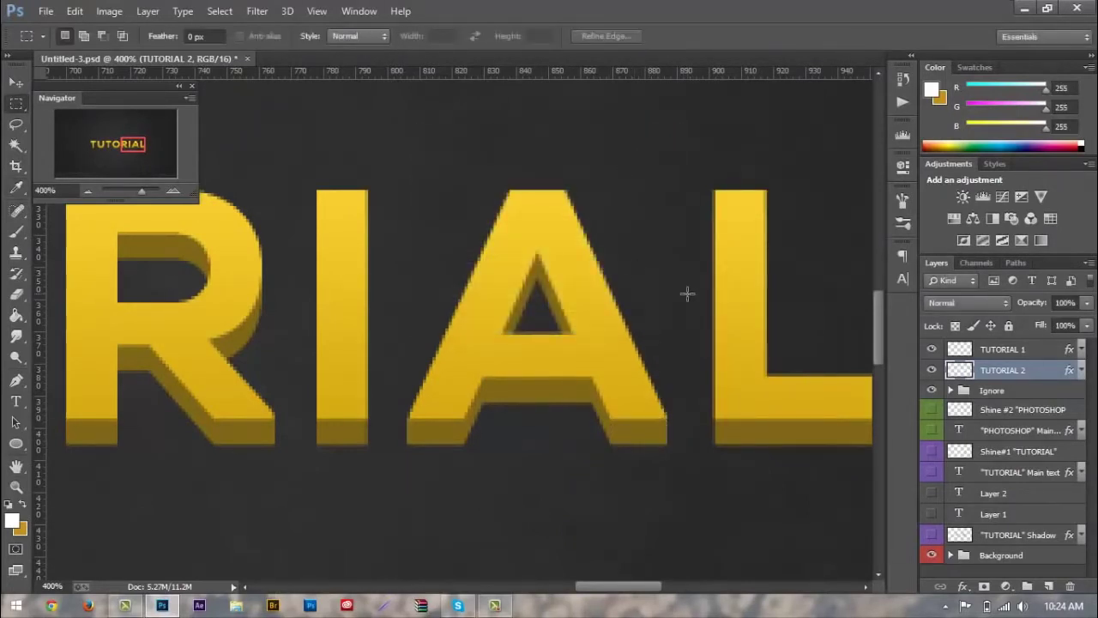
key("ctrl+minus")
key("ctrl+minus")
key("ctrl+minus")
key("ctrl+minus")
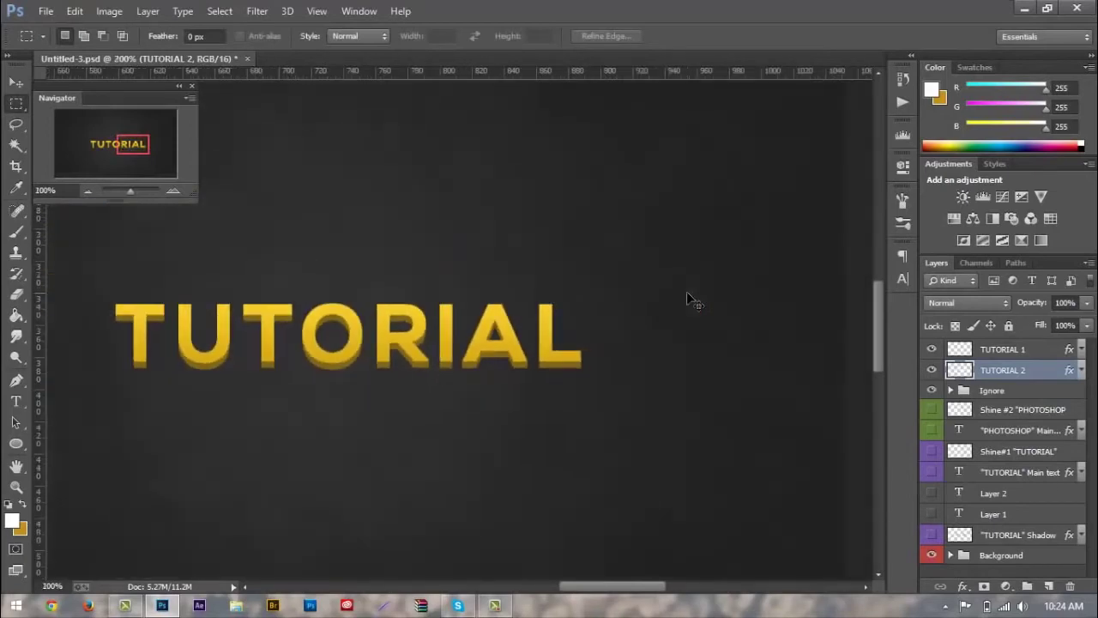
key("ctrl+plus")
key("ctrl+plus")
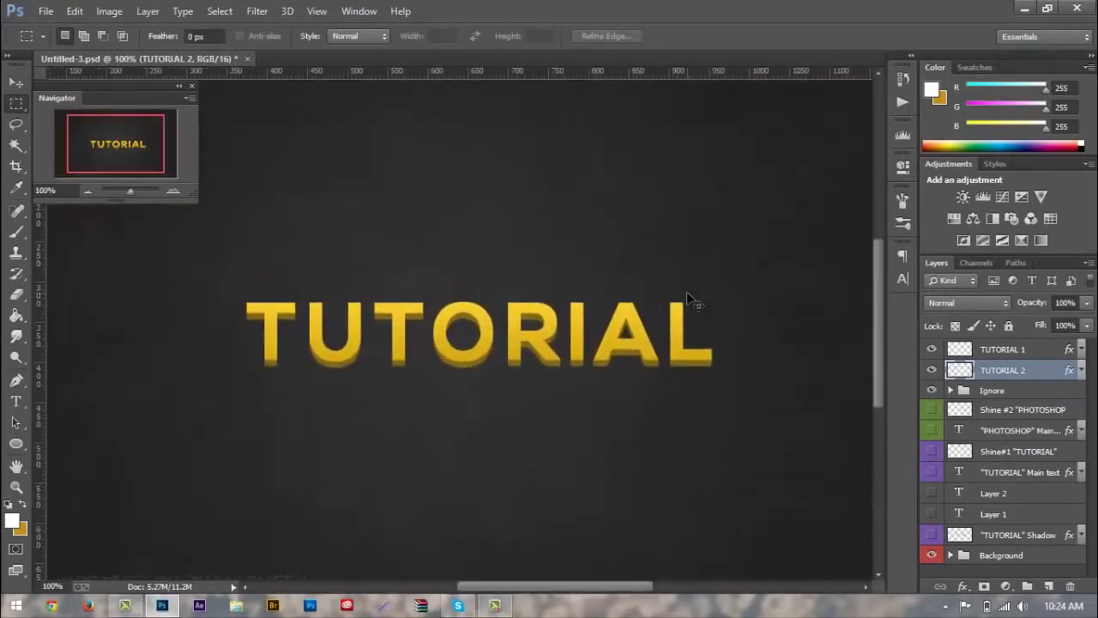
key("ctrl+minus")
left_click(25, 123)
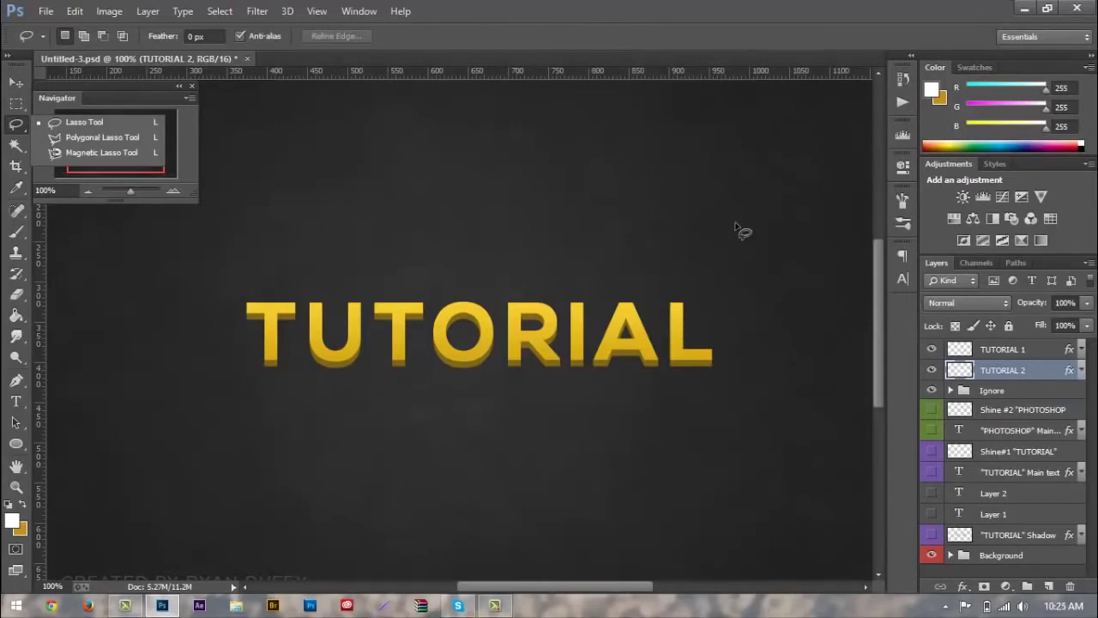
left_click(574, 339)
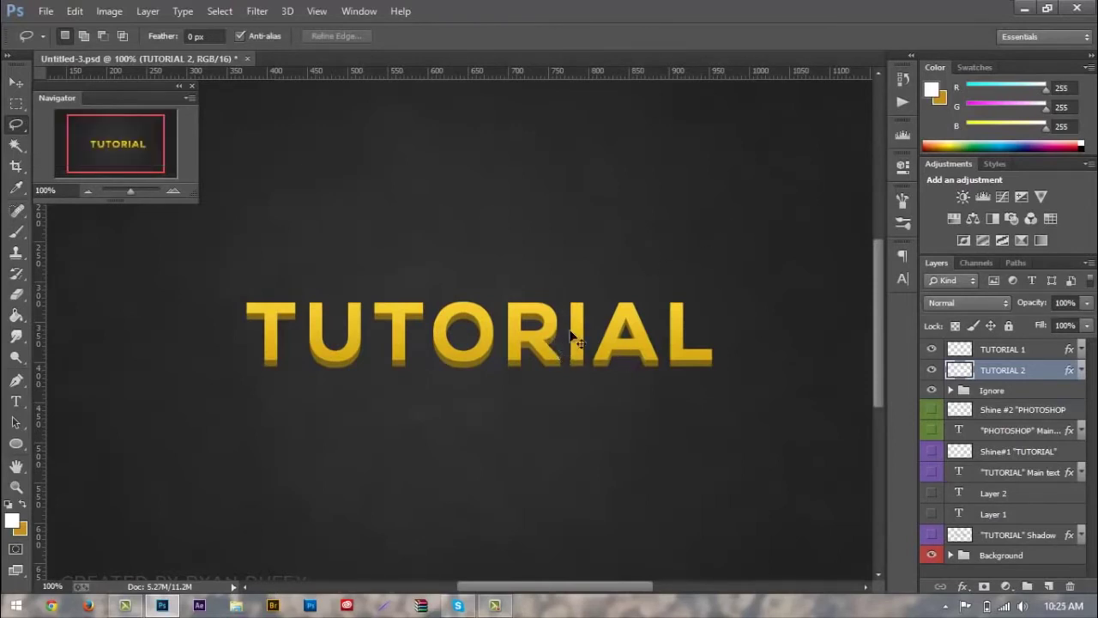
scroll(574, 339, "up", 2)
scroll(719, 314, "right", 1)
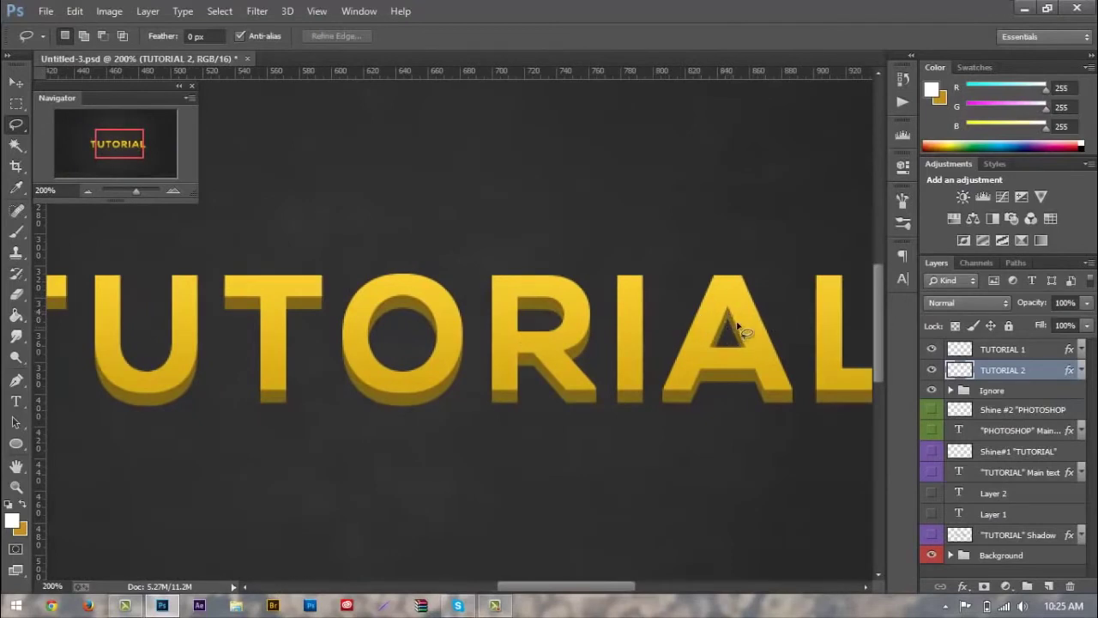
left_click(17, 83)
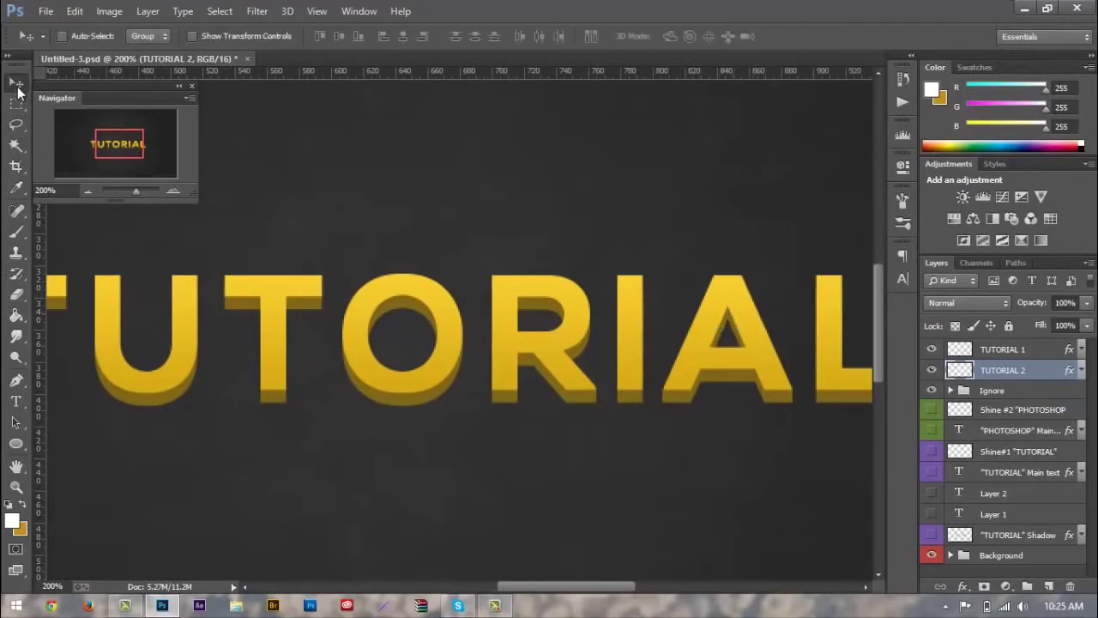
key("ctrl+minus")
key("ctrl+plus")
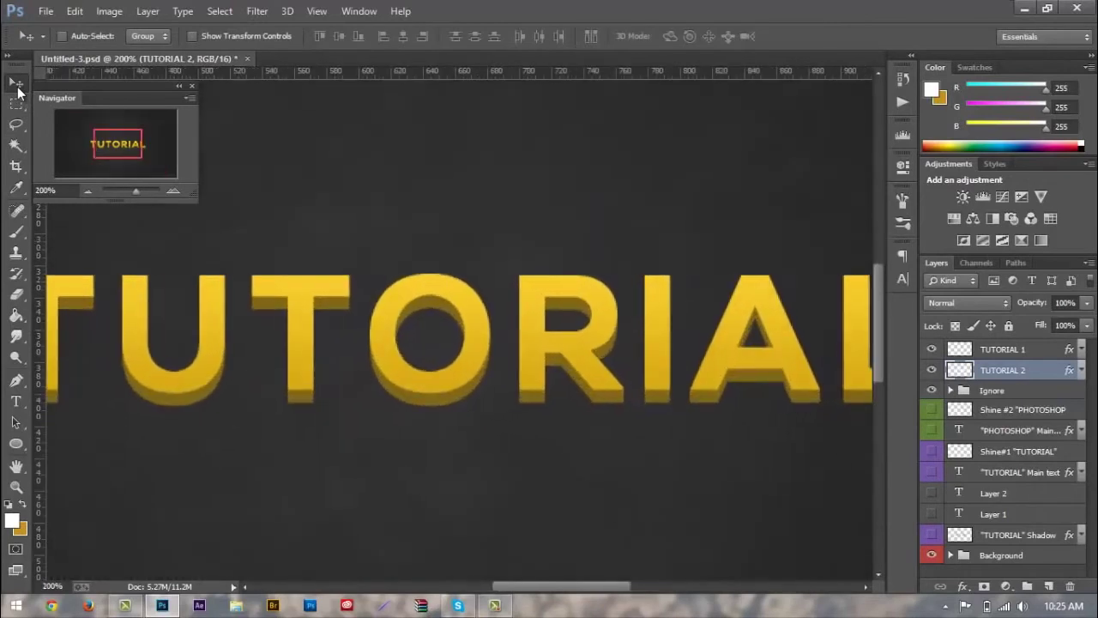
key("ctrl+minus")
scroll(467, 352, "up", 1)
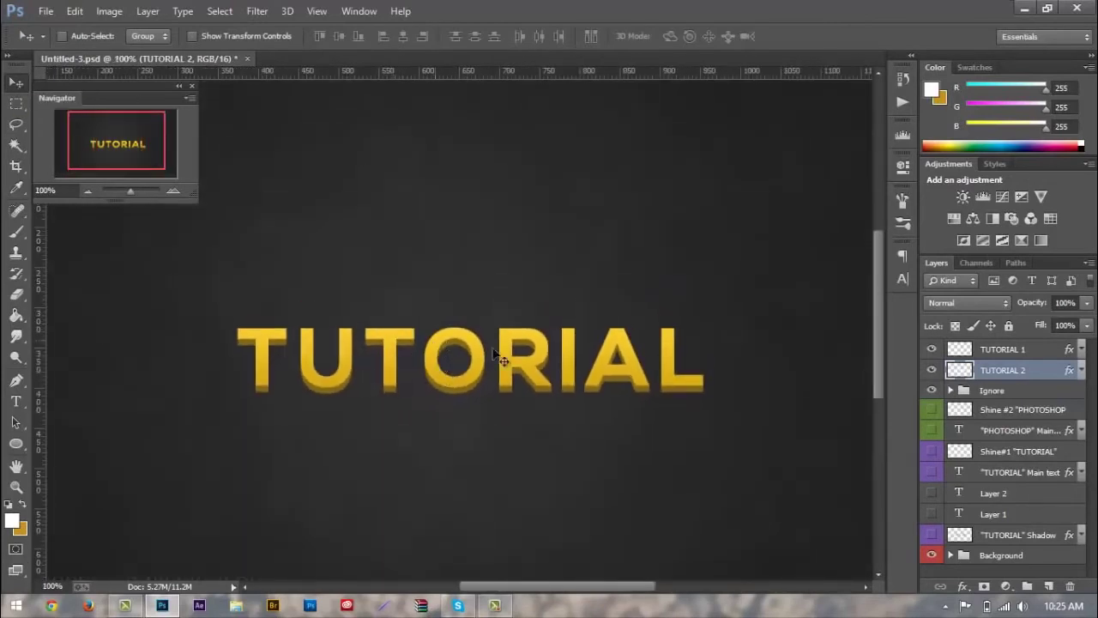
Step: Give TUTORIAL 1 a Bevel & Emboss with depth 2, Chisel Soft technique and size 0
double_click(1041, 349)
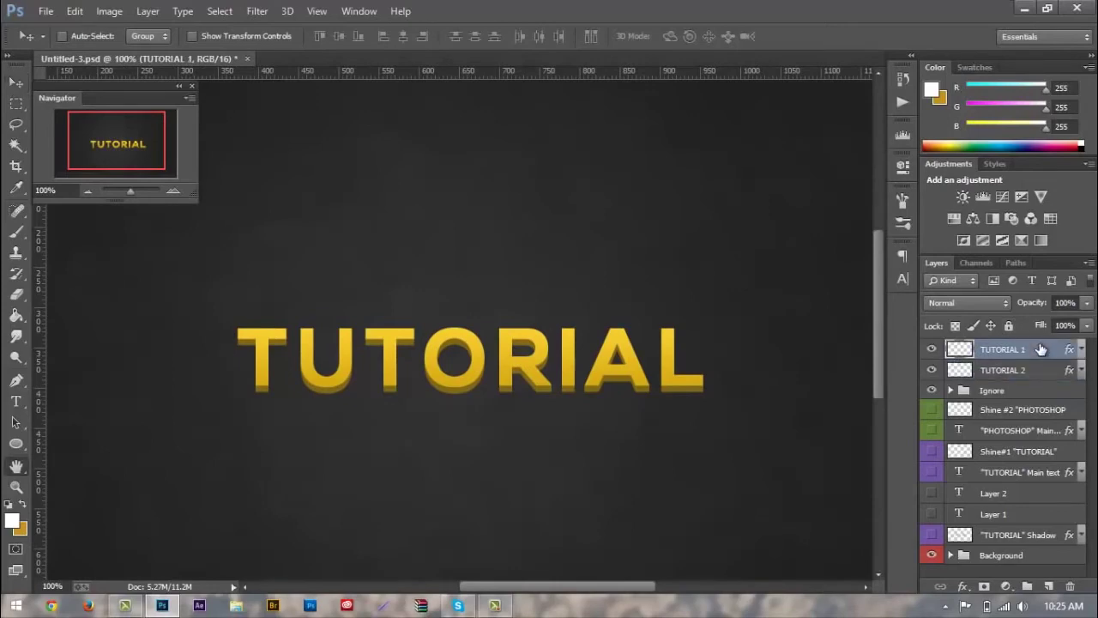
left_click(639, 236)
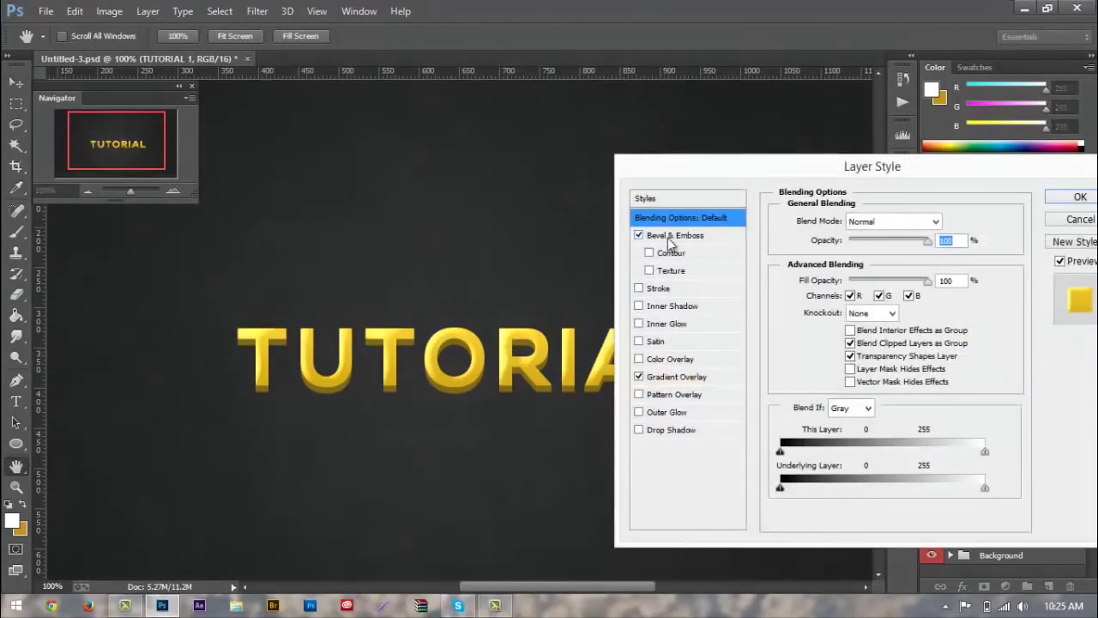
left_click(676, 236)
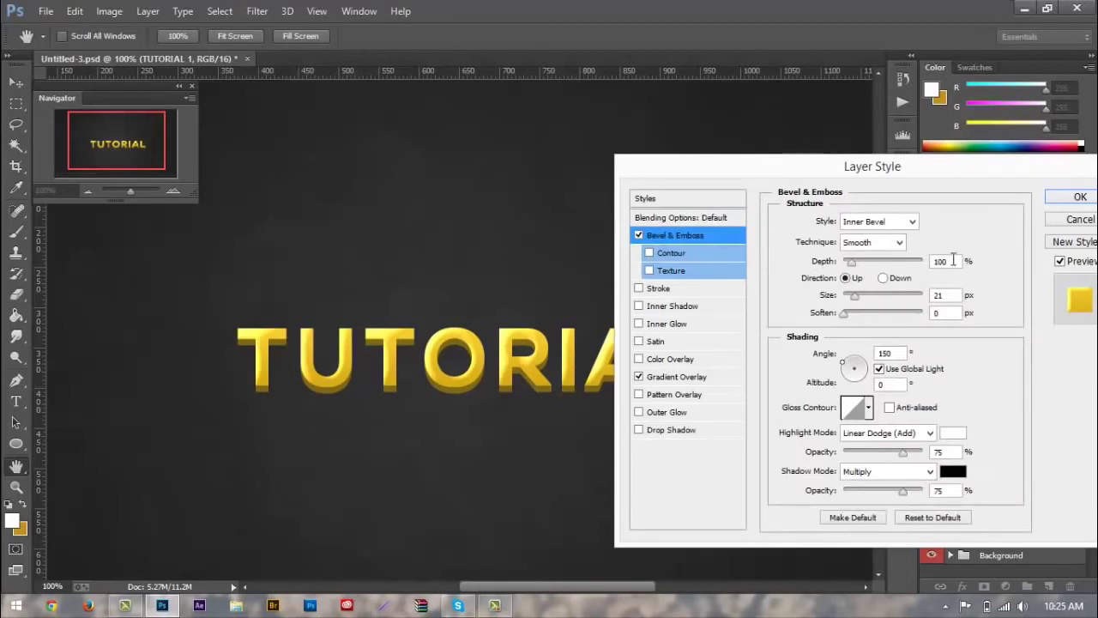
type("2")
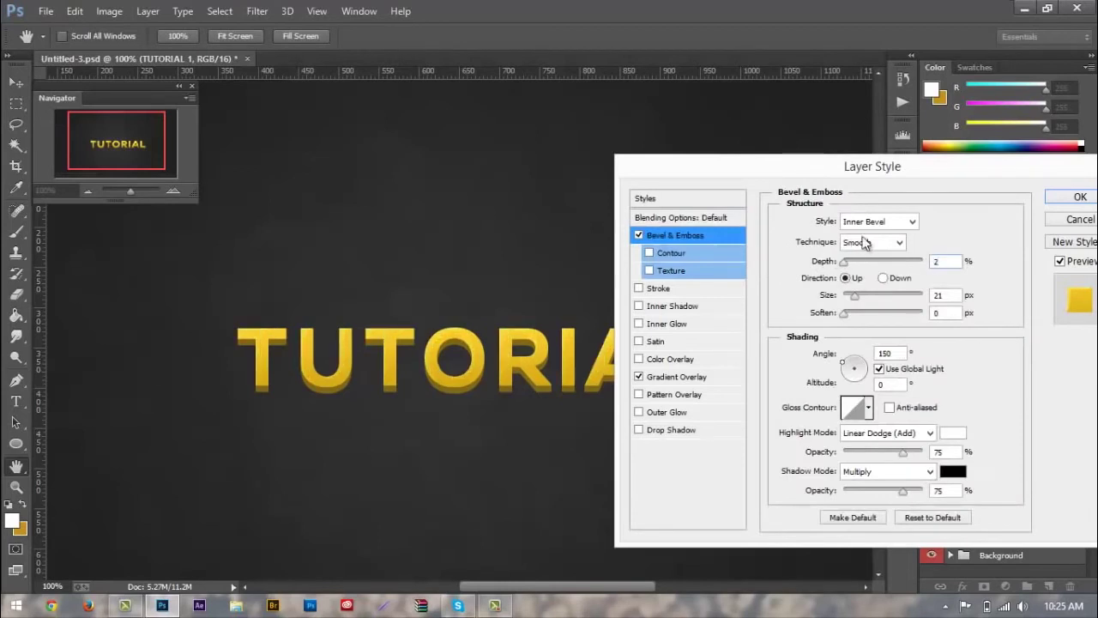
left_click(873, 244)
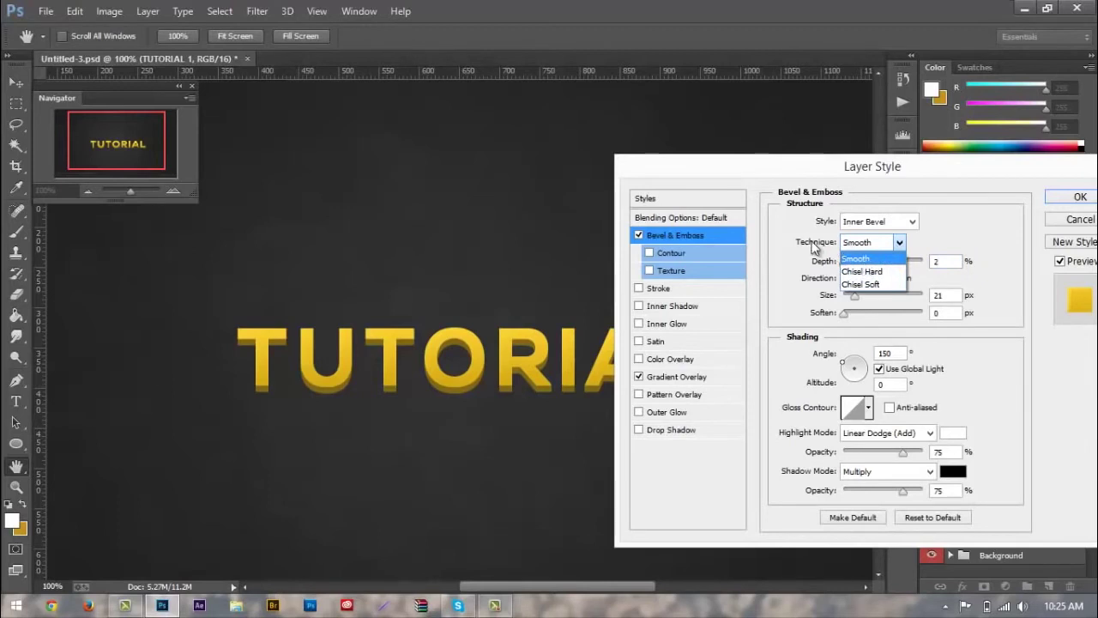
left_click(884, 272)
left_click(867, 249)
left_click(874, 287)
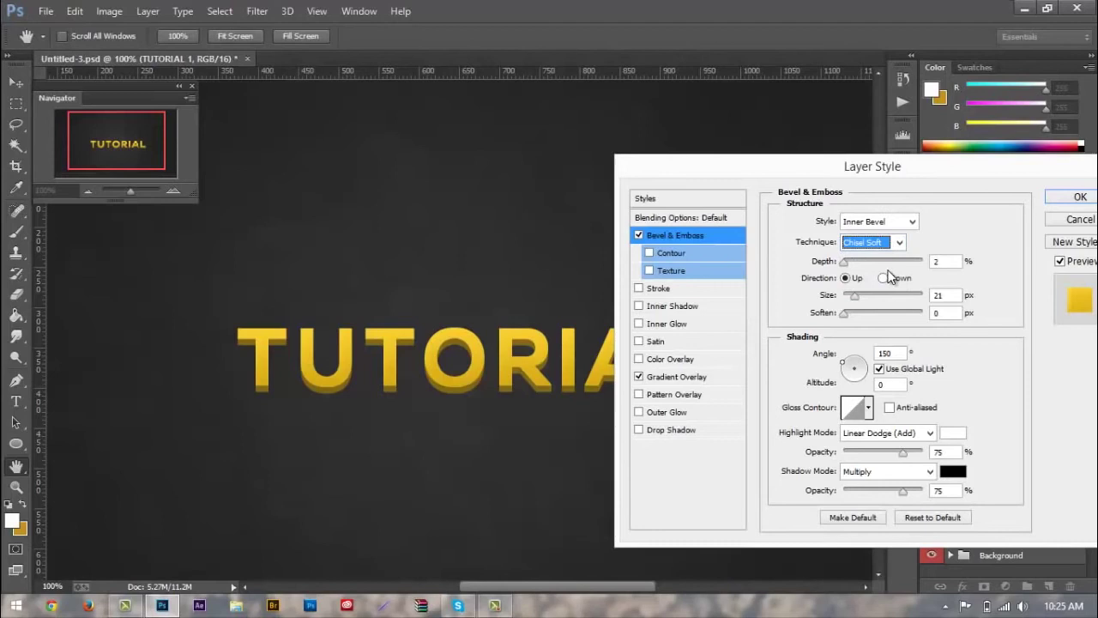
left_click_drag(857, 295, 801, 296)
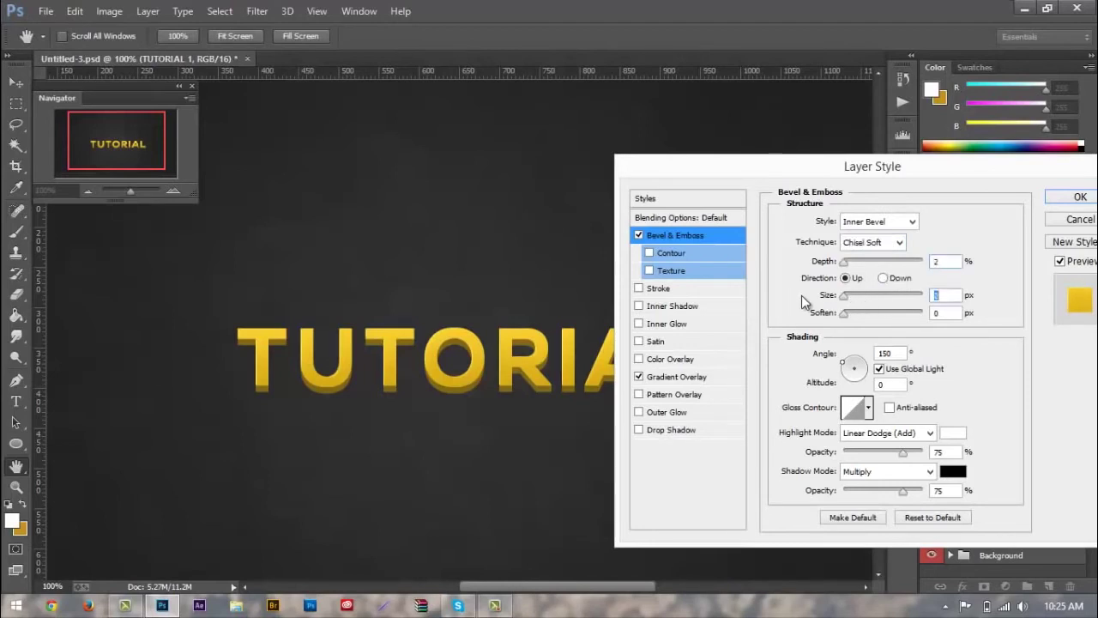
Step: Turn off Use Global Light, leaving the bevel lit at 120° with 30° altitude
left_click(897, 353)
double_click(876, 353)
double_click(894, 384)
left_click(879, 370)
left_click(880, 370)
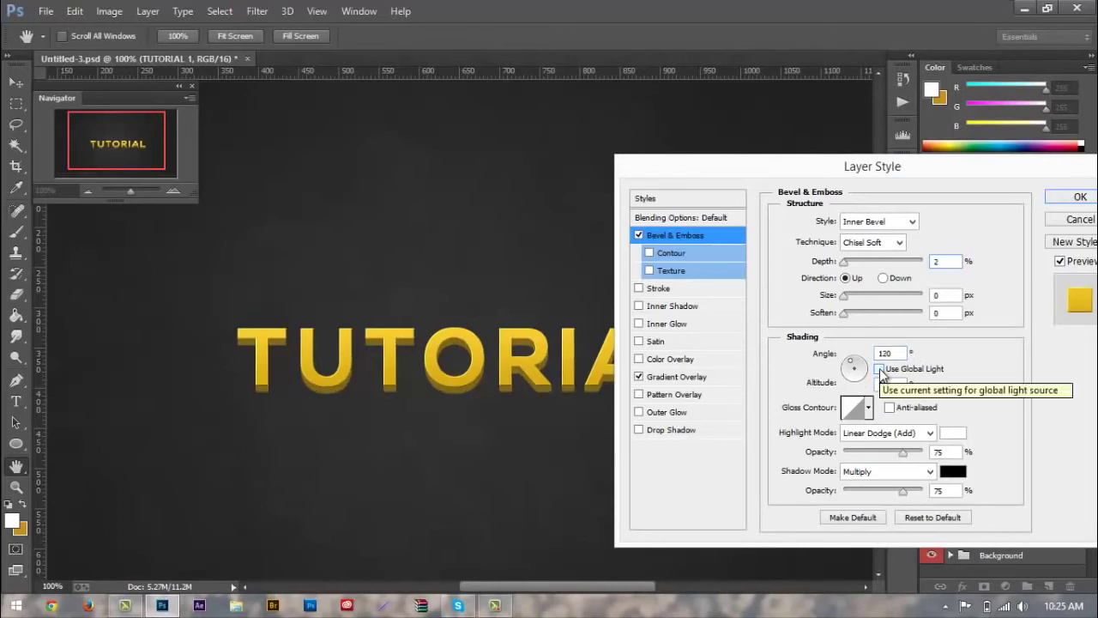
left_click(880, 370)
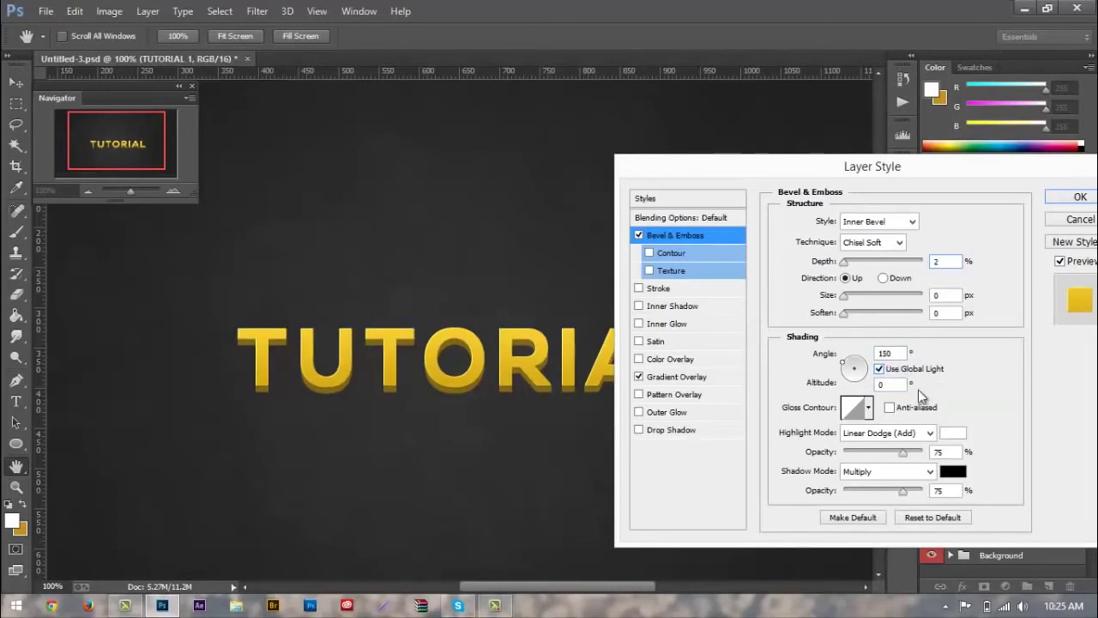
left_click(880, 375)
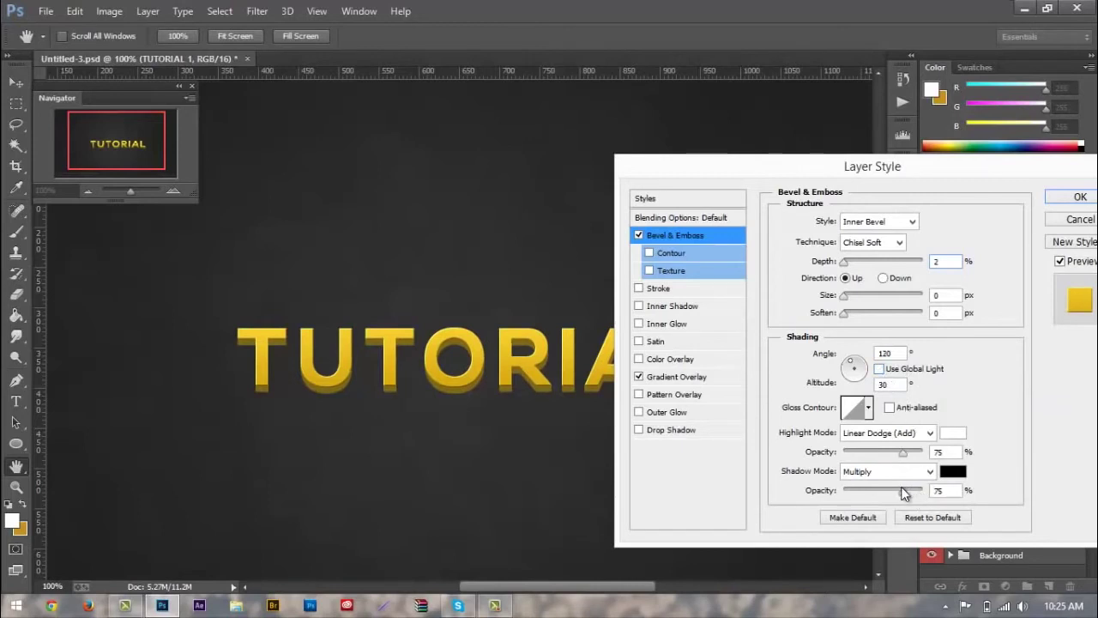
Step: Set the bevel shadow to Normal mode at 5% opacity and confirm
left_click(948, 490)
type("10")
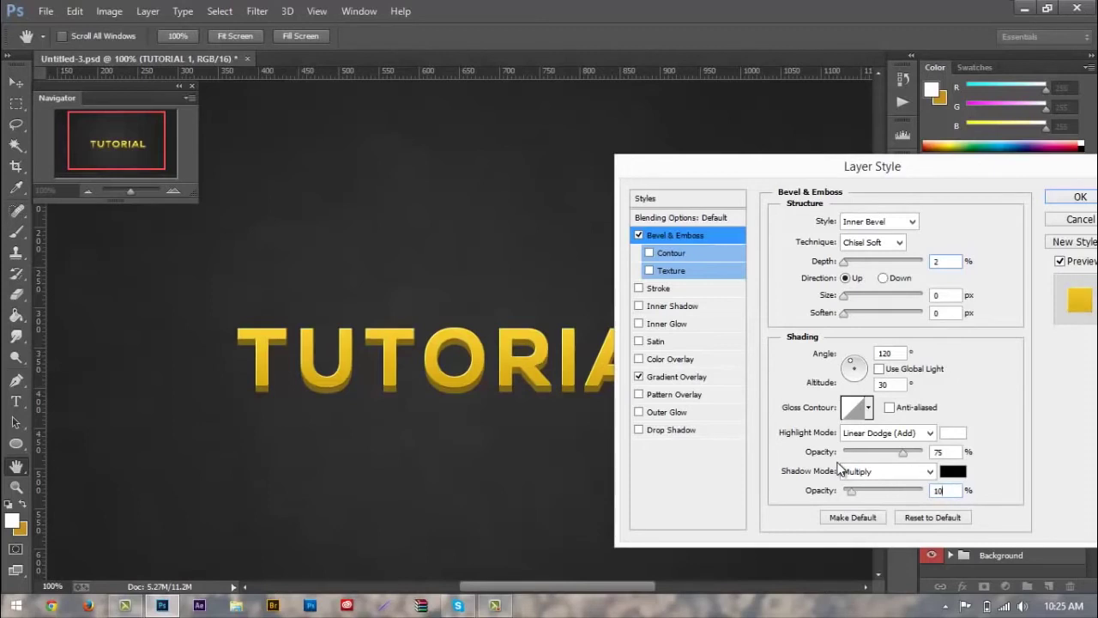
left_click(853, 474)
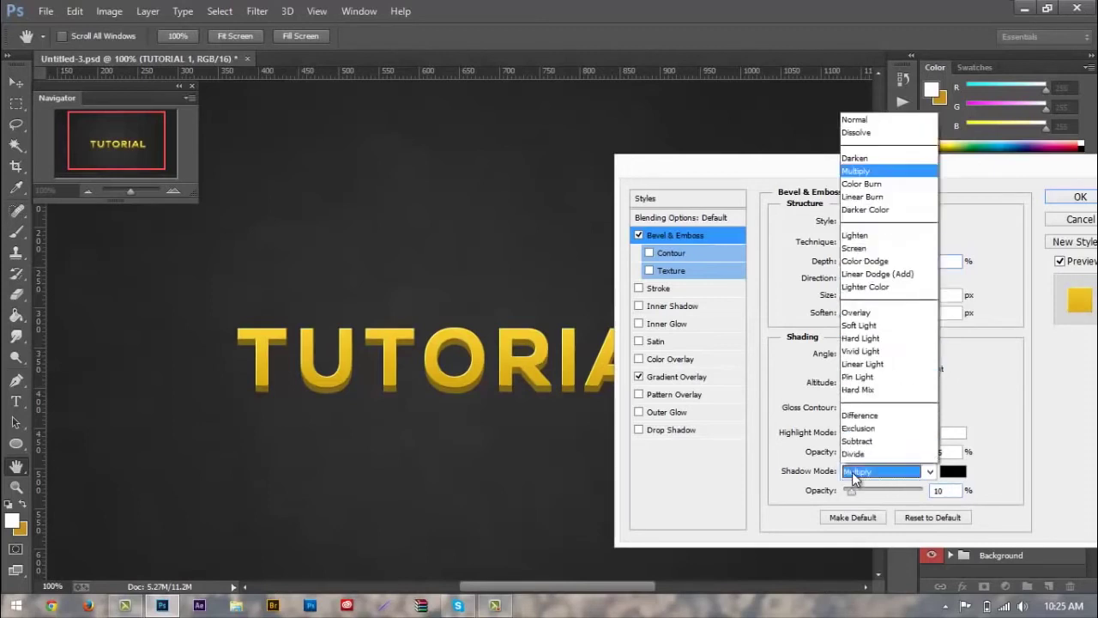
left_click(857, 57)
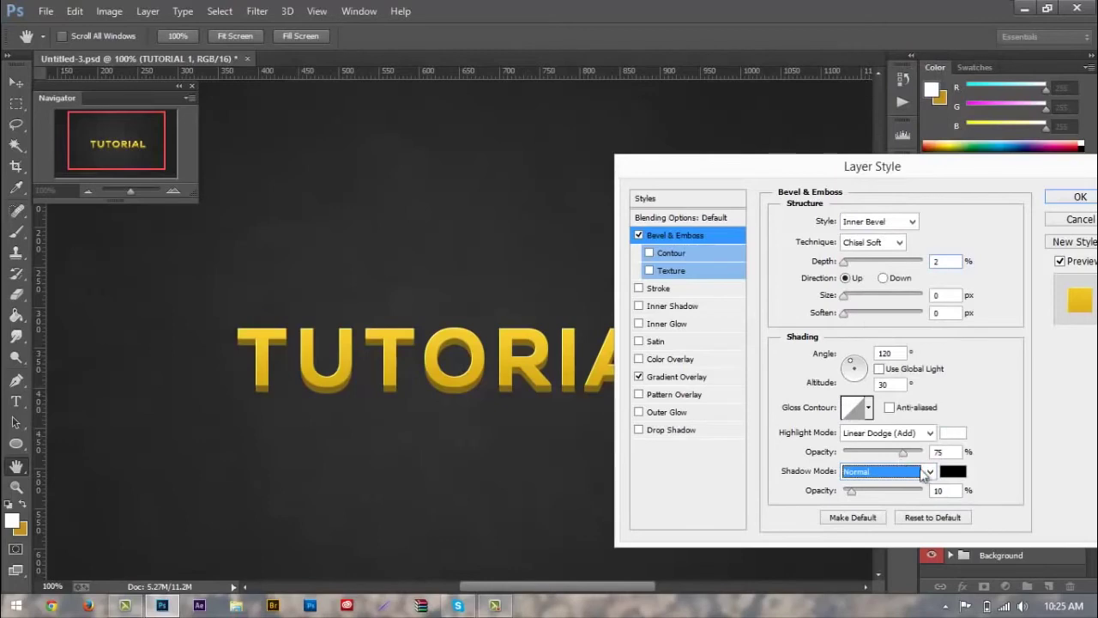
left_click(949, 490)
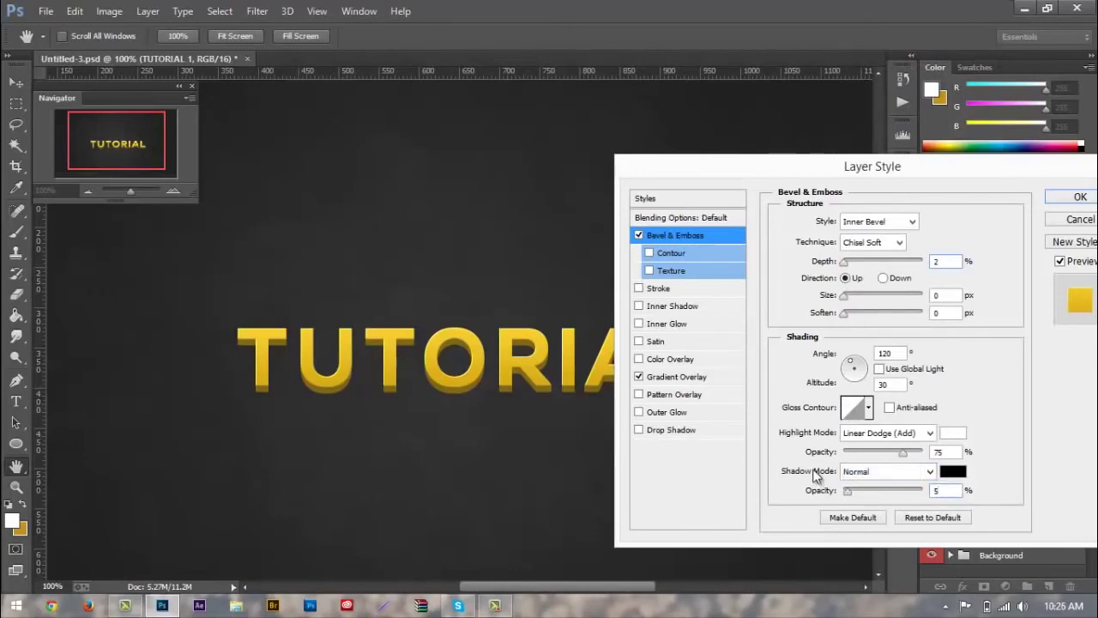
key("Return")
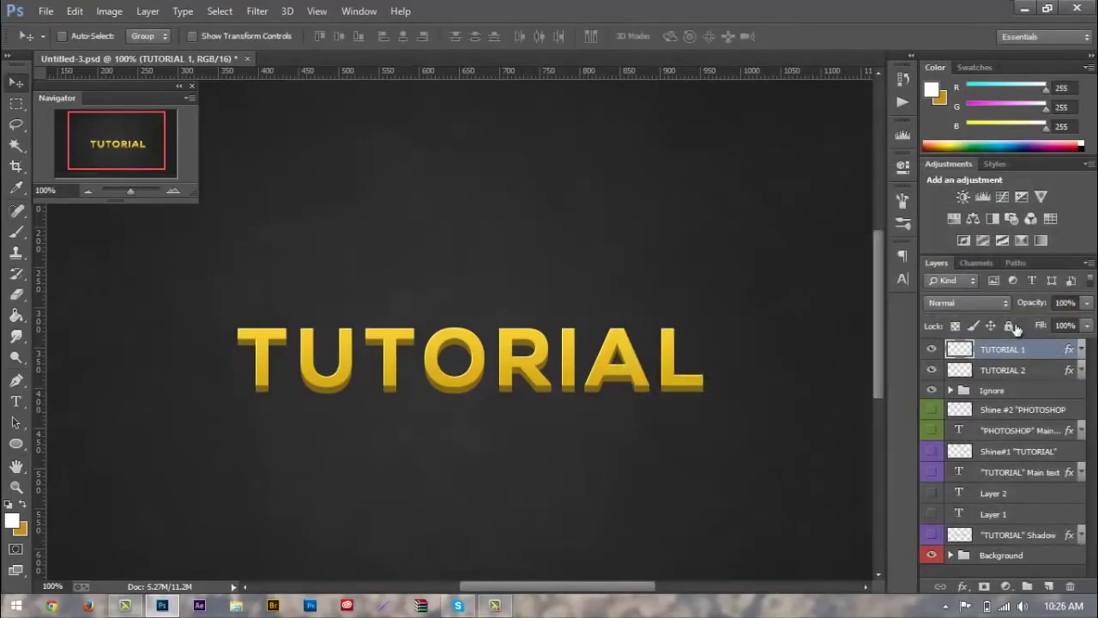
Step: Set TUTORIAL 1's bevel highlight to 80% opacity with a 150° angle and 0° altitude
double_click(1030, 350)
left_click(679, 235)
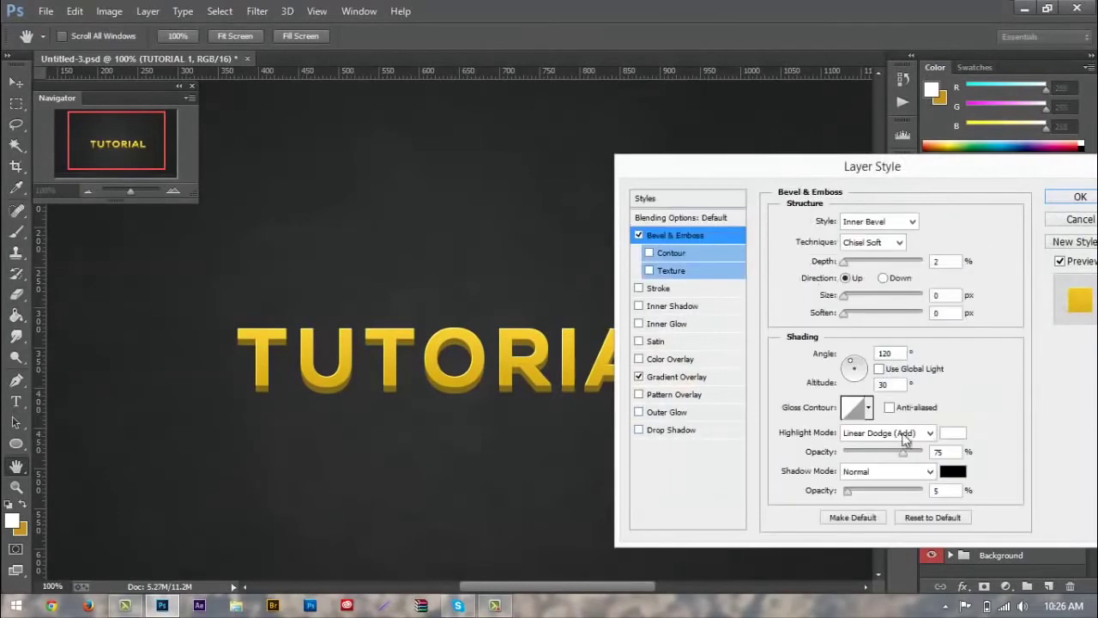
left_click(915, 441)
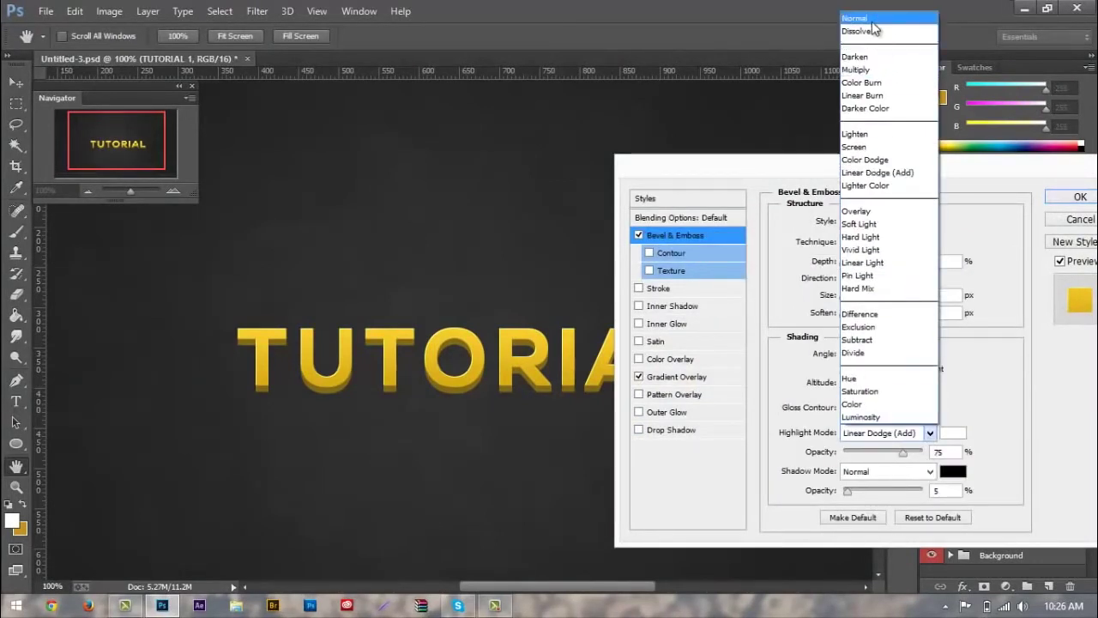
left_click(873, 19)
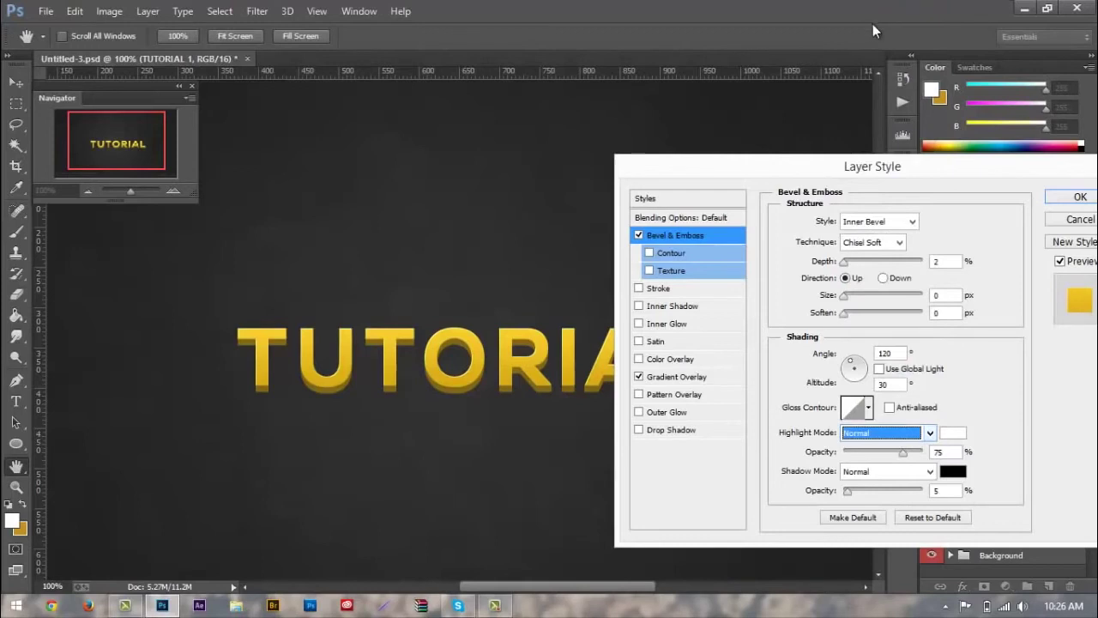
left_click(955, 452)
type("48")
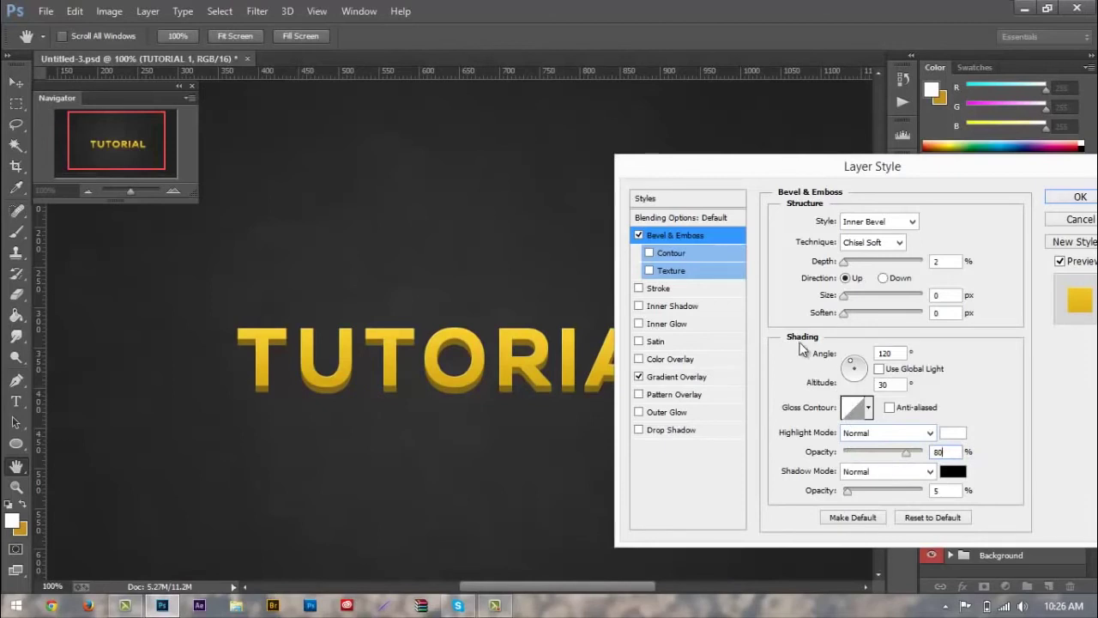
type("0")
key("shift+Tab")
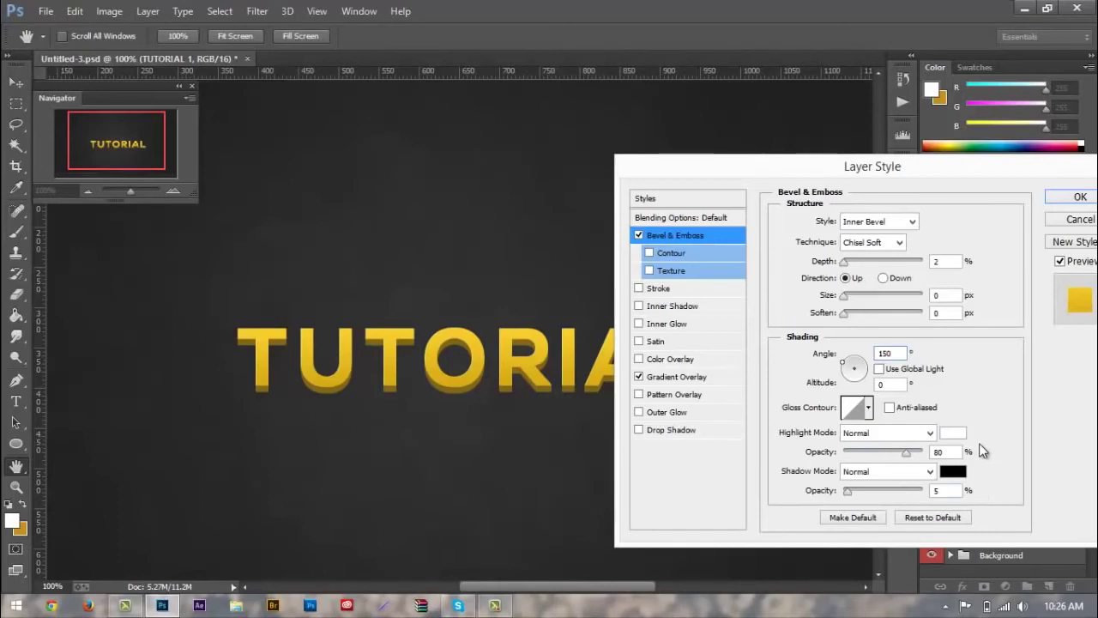
key("Return")
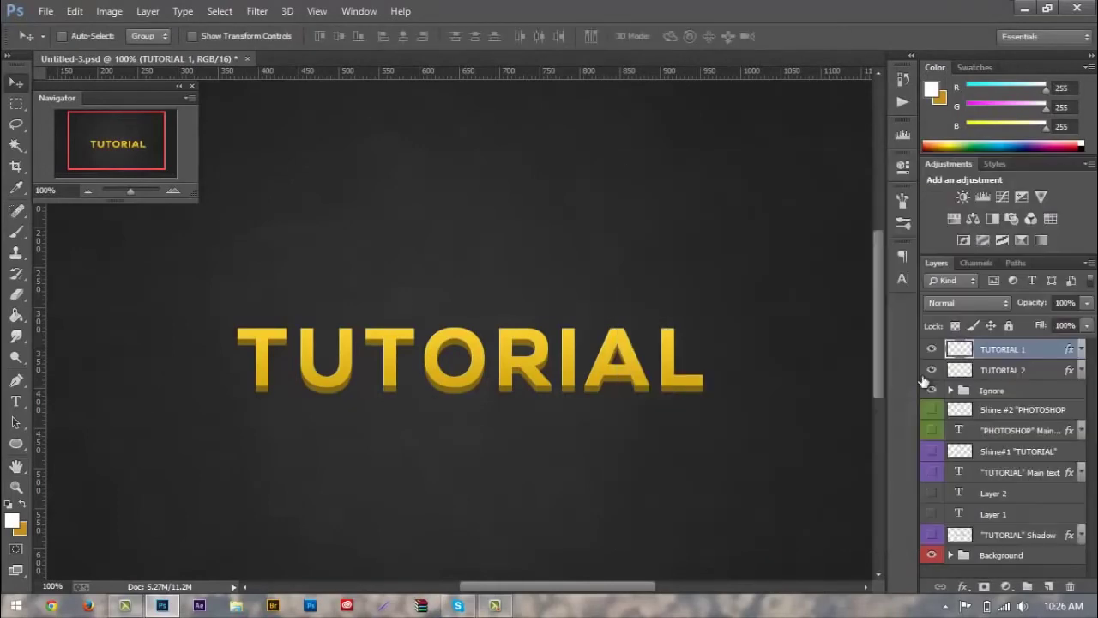
Step: Switch the bevel highlight mode to Linear Dodge (Add) and inspect the letters up close
double_click(1052, 349)
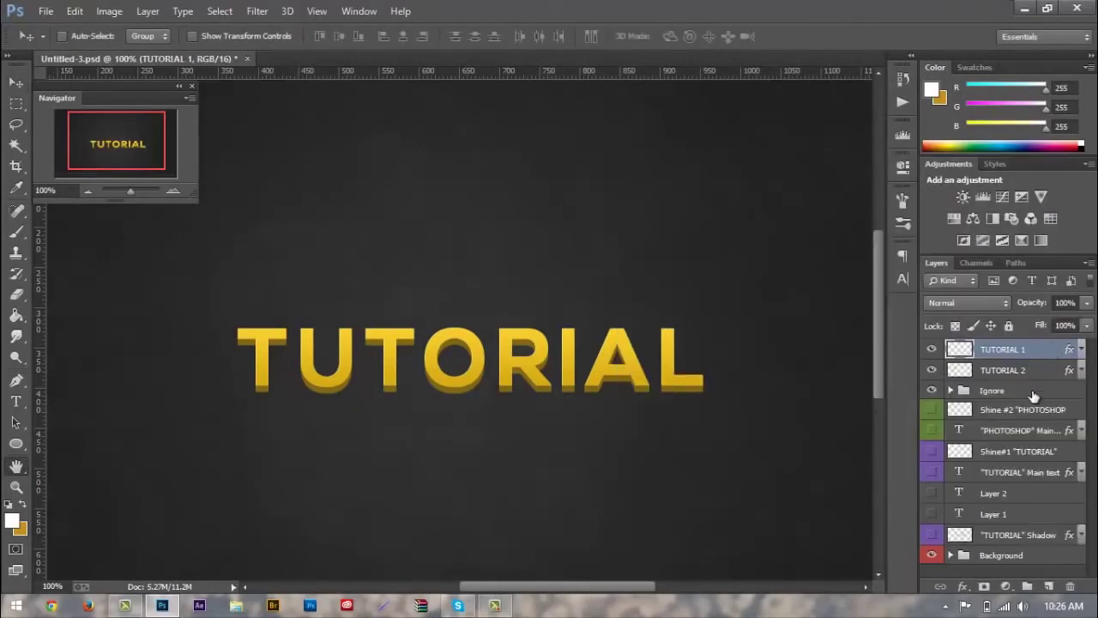
left_click(674, 236)
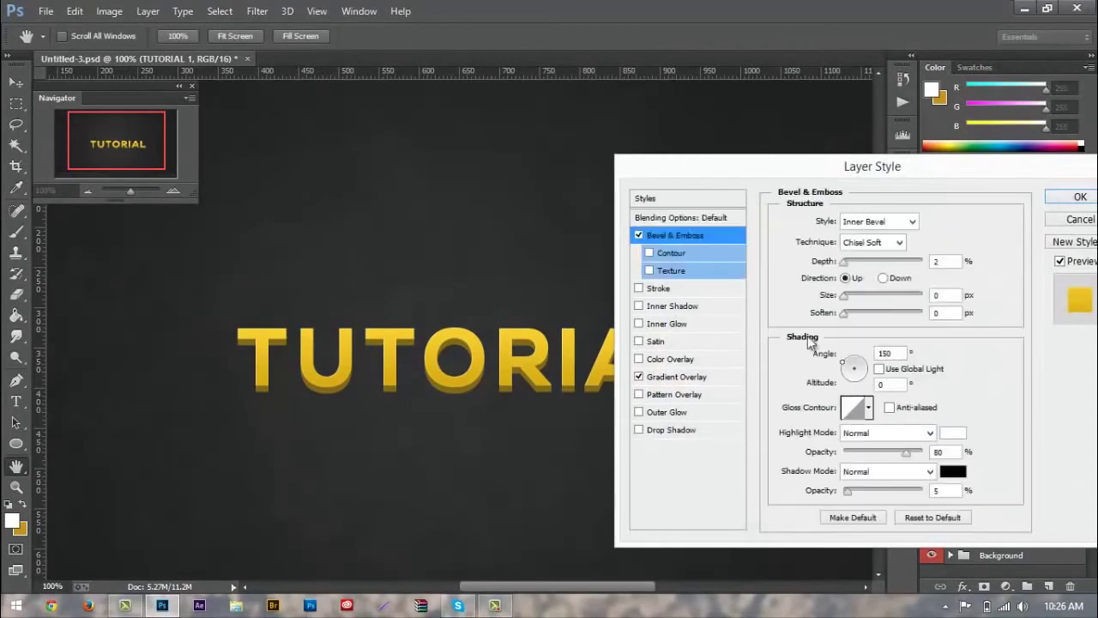
left_click(885, 433)
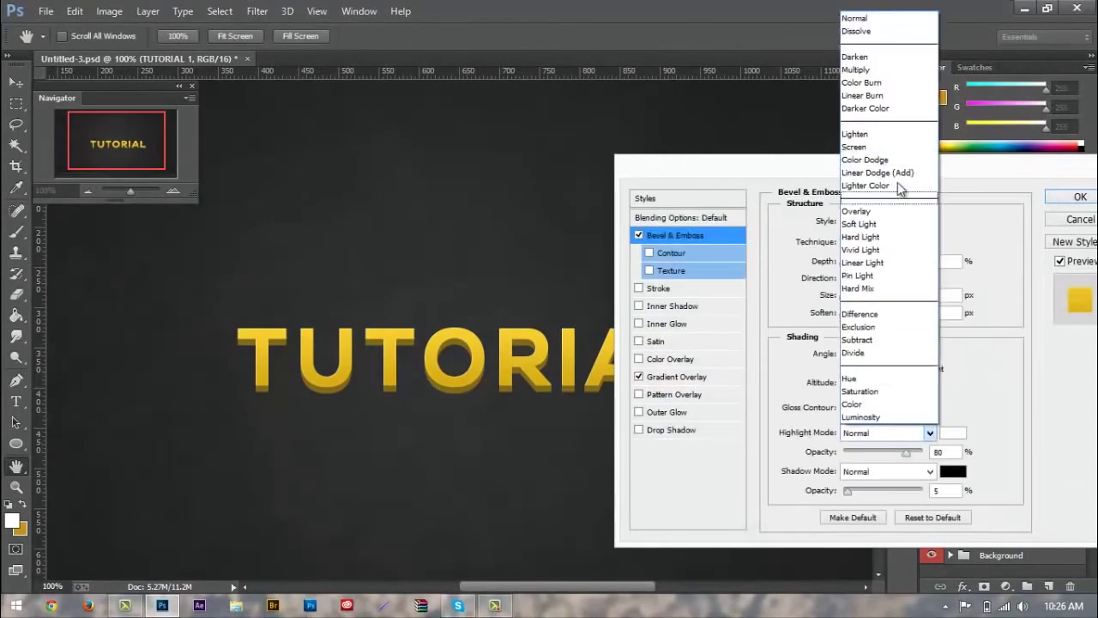
left_click(898, 183)
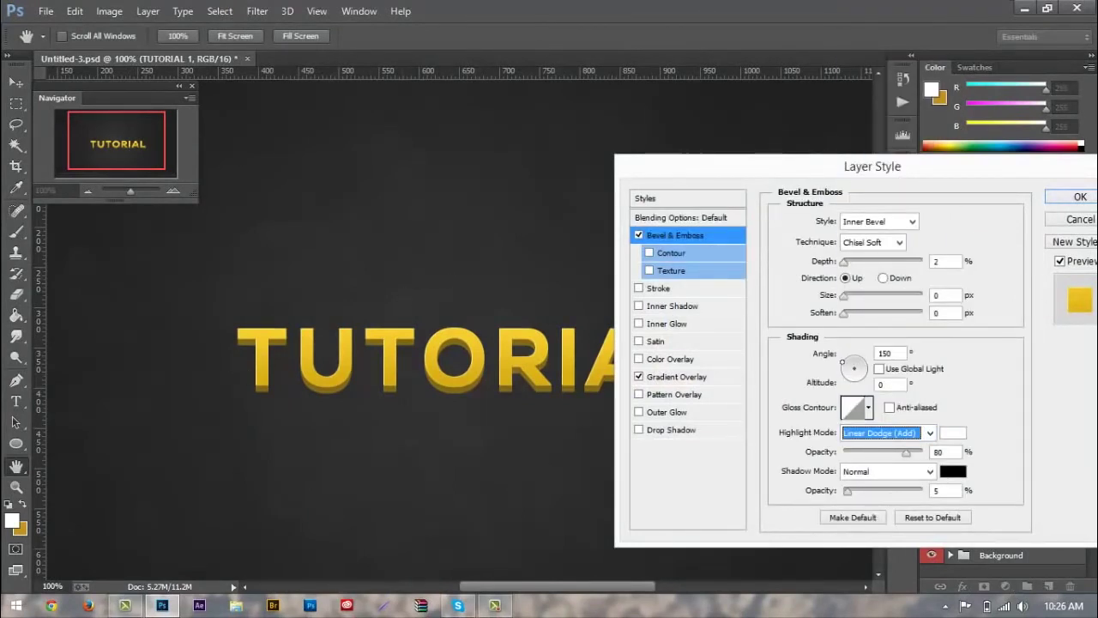
key("Return")
key("ctrl+plus")
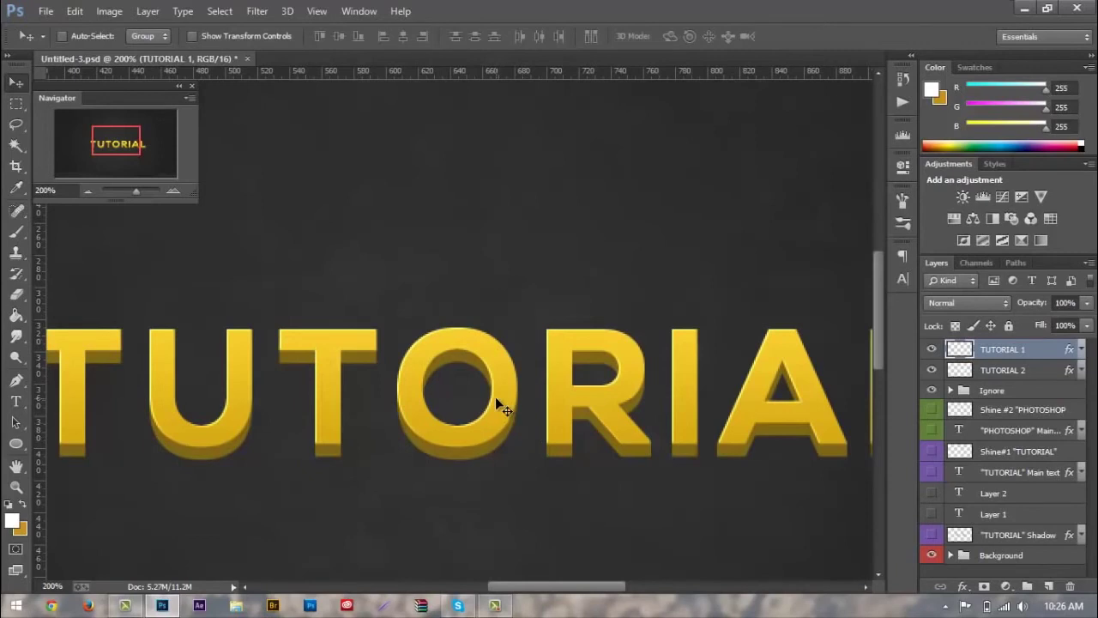
key("ctrl+minus")
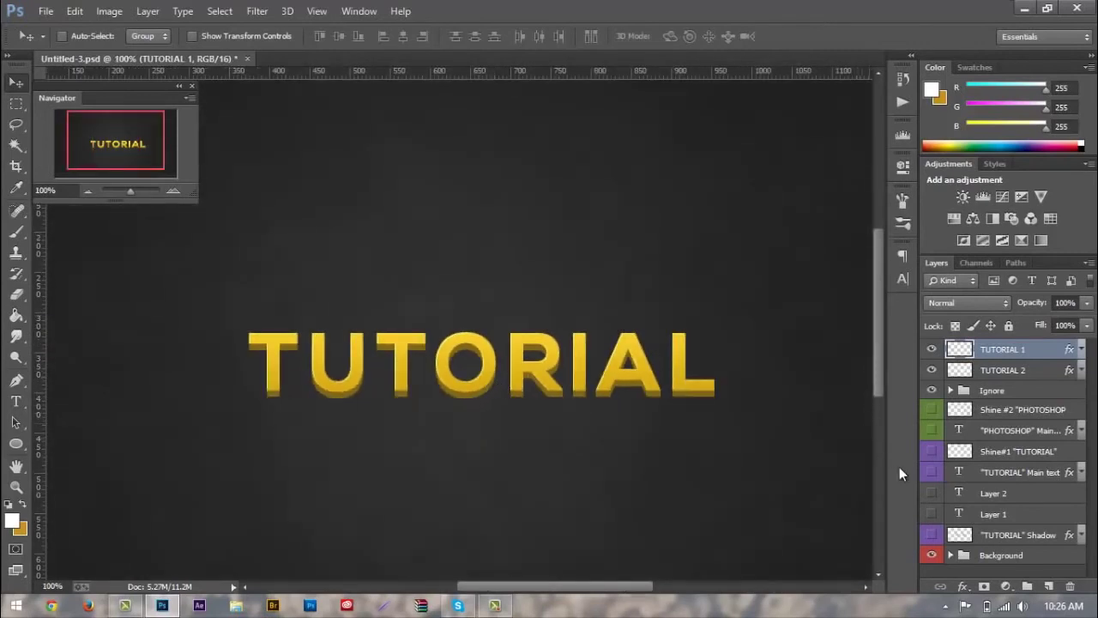
Step: Add Layer 3 and marquee a 789 × 95 px rectangle across TUTORIAL's upper half
left_click(1049, 584)
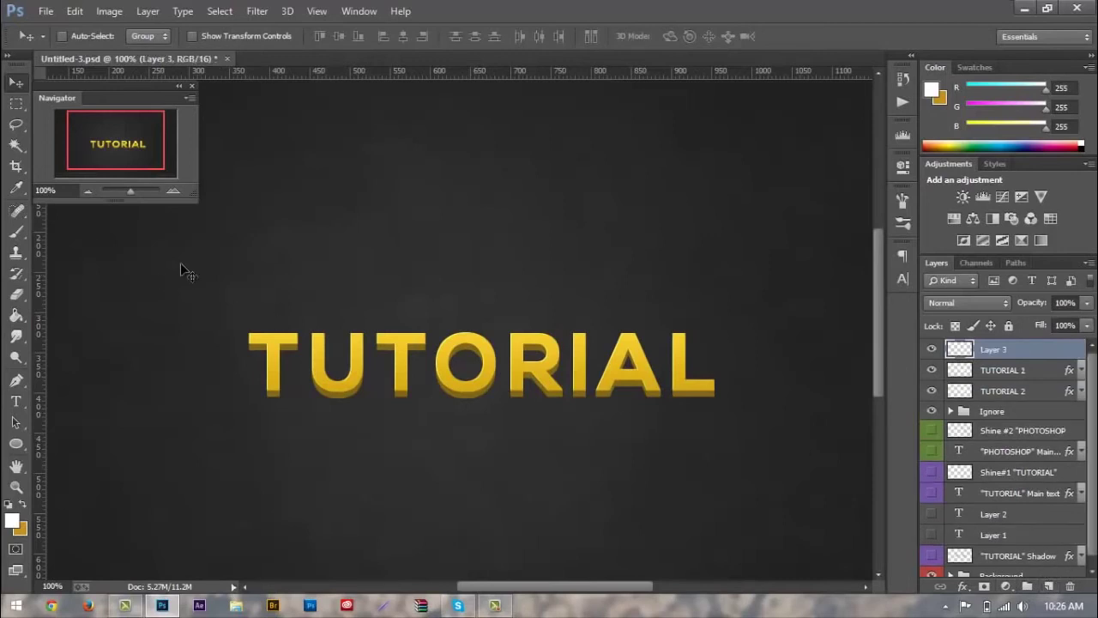
left_click(12, 106)
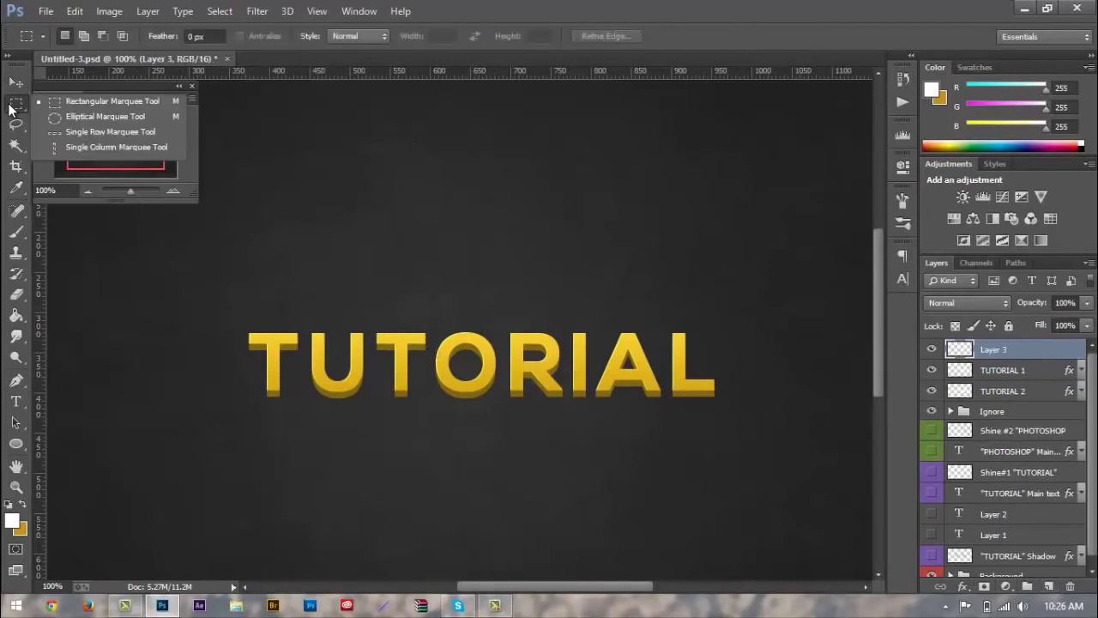
left_click(72, 101)
left_click_drag(144, 284, 778, 361)
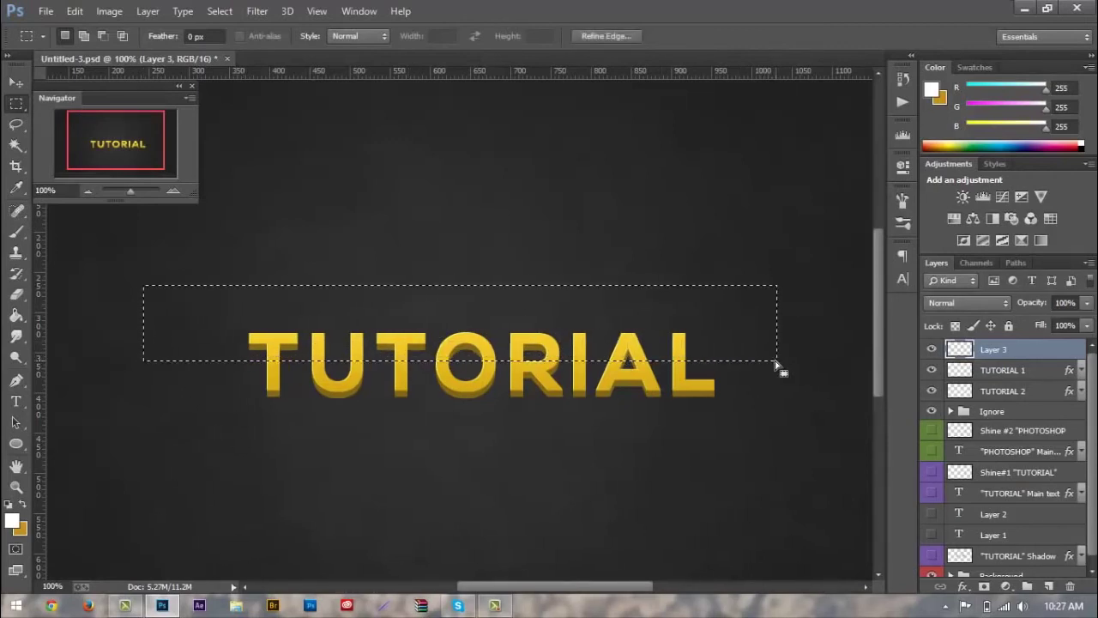
Step: Choose the Brush tool with white as the foreground colour
left_click(15, 231)
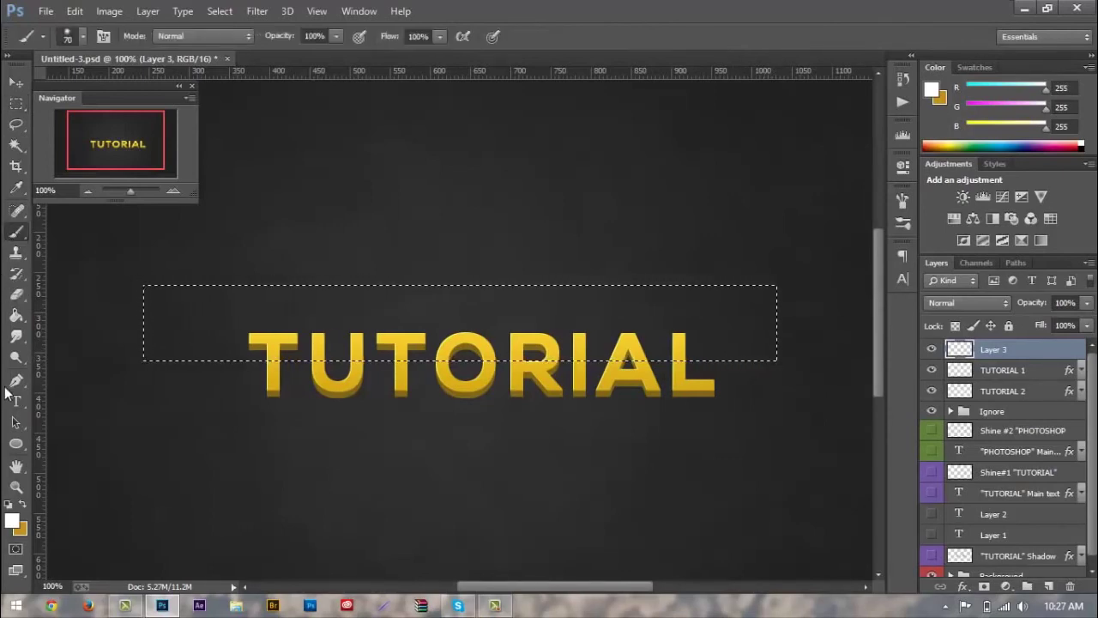
left_click(12, 520)
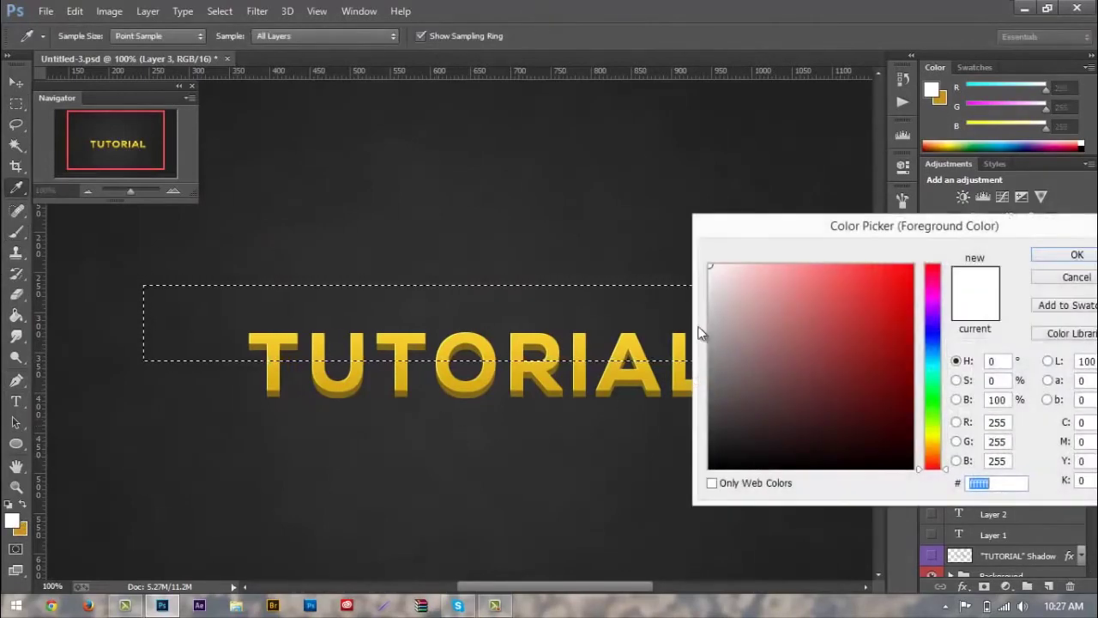
left_click(702, 225)
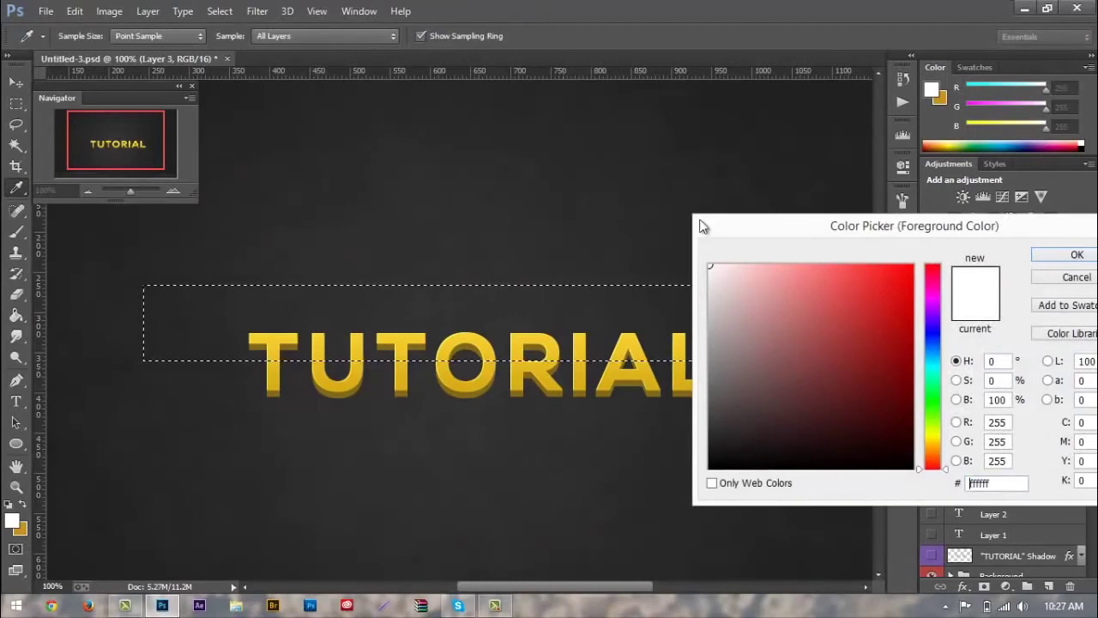
left_click(1073, 256)
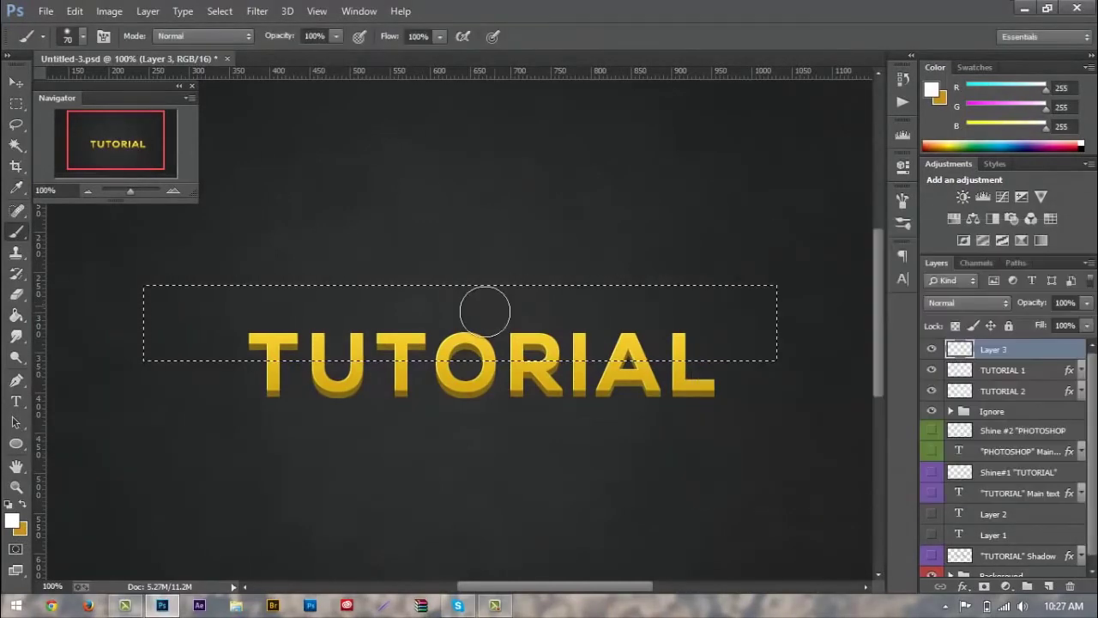
Step: Use a 70 px, 30% hardness, 90% opacity brush to paint along the band's lower edge
left_click(84, 37)
left_click(168, 109)
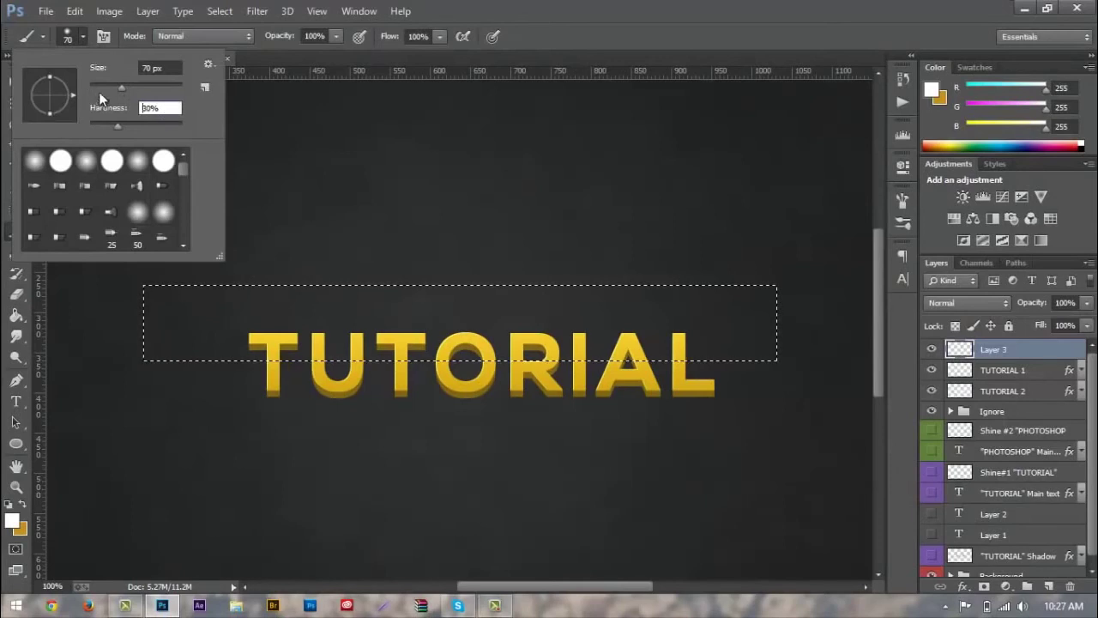
left_click(163, 69)
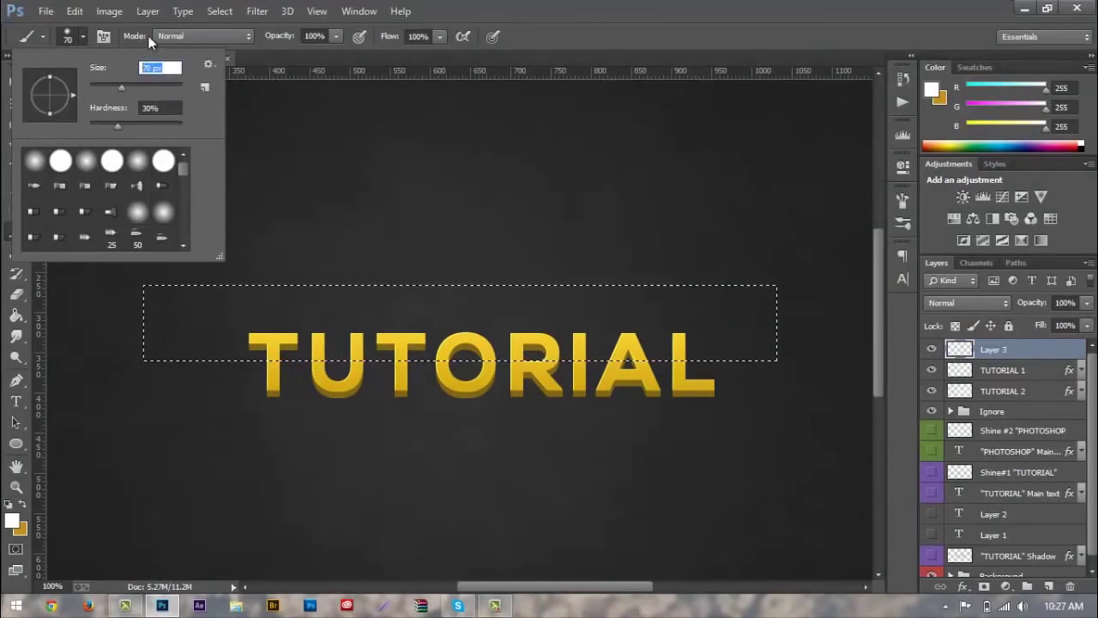
left_click(279, 38)
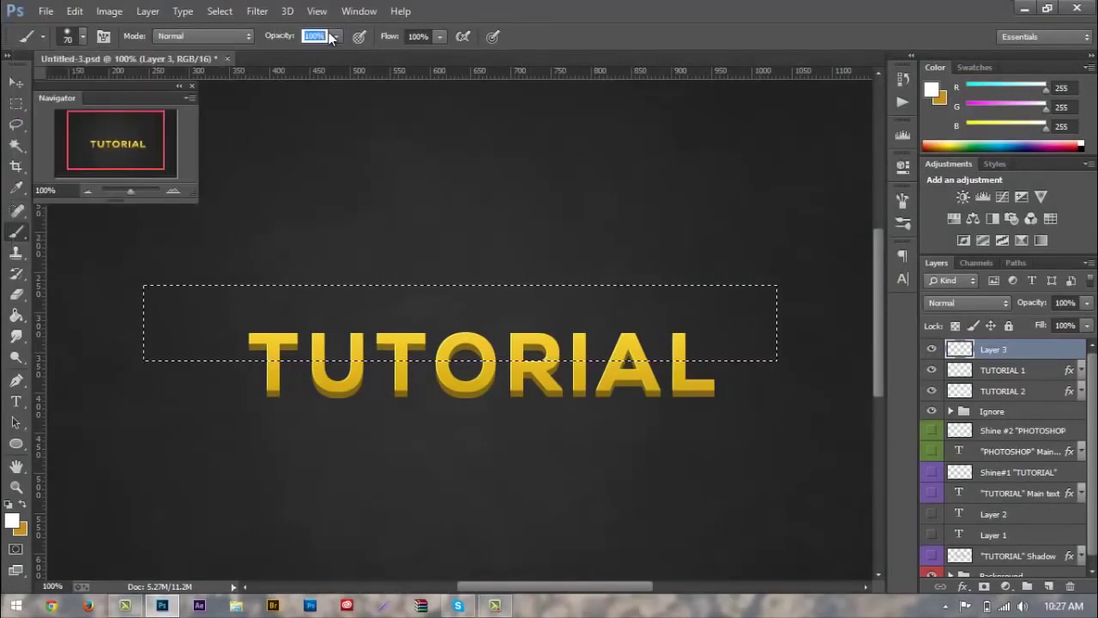
type("90")
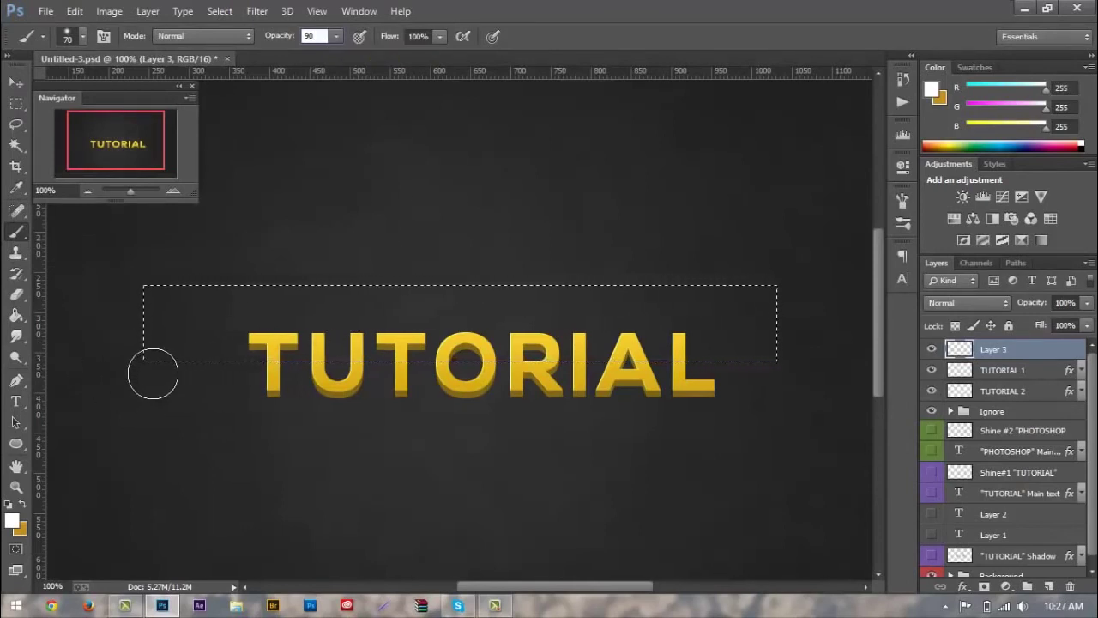
key("Return")
left_click_drag(153, 374, 267, 384)
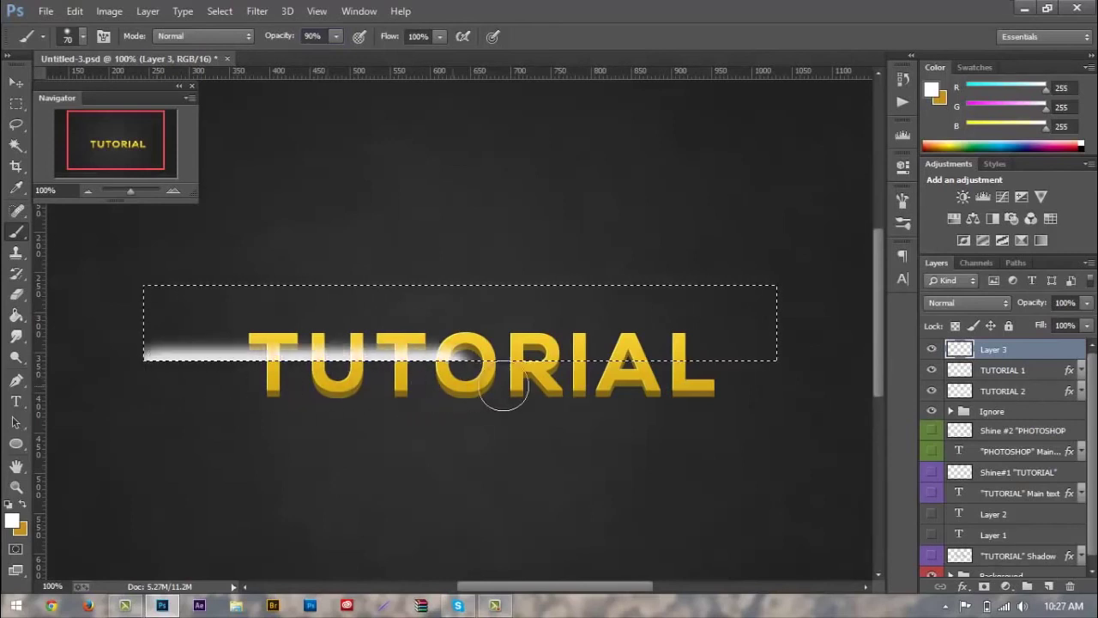
left_click_drag(730, 384, 844, 385)
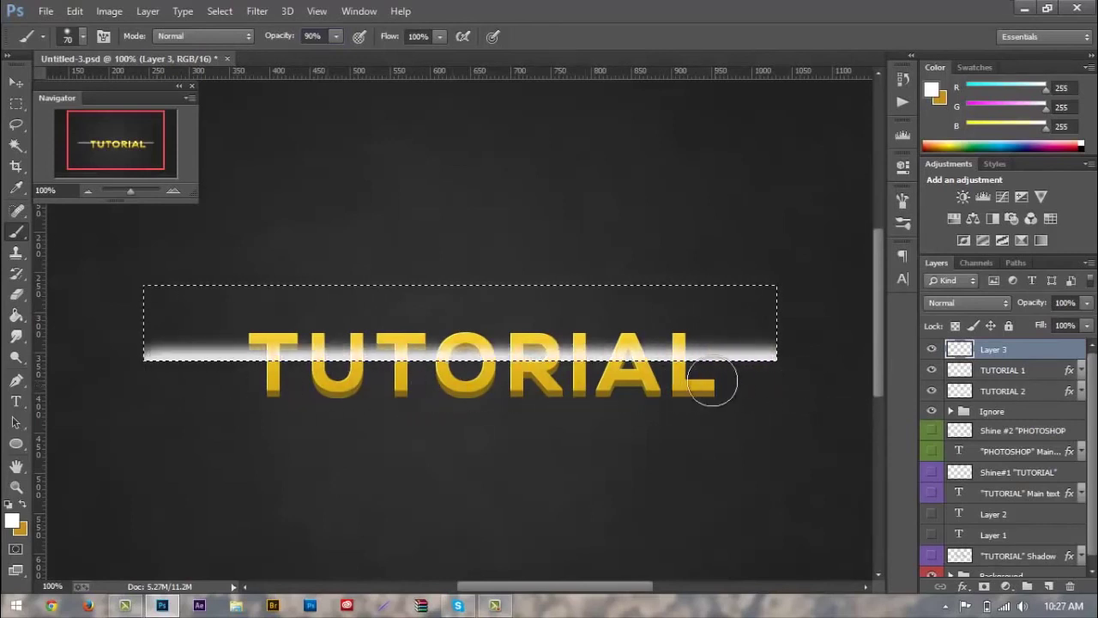
Step: Load the TUTORIAL letter selection, invert it, and delete the shine outside the letters
key("ctrl+d")
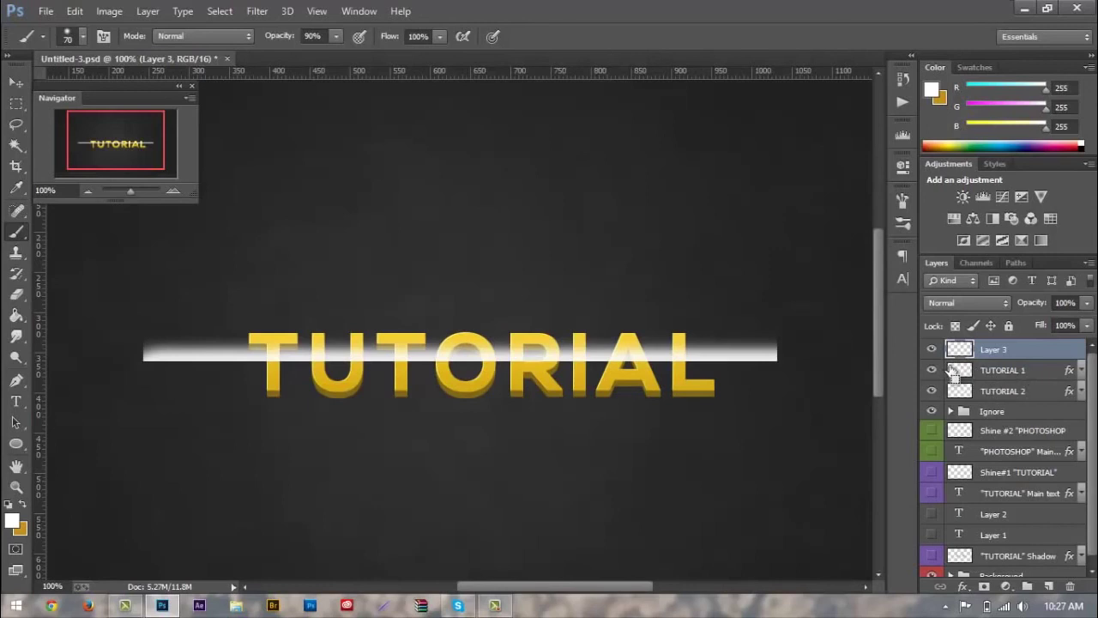
left_click(963, 371, "ctrl")
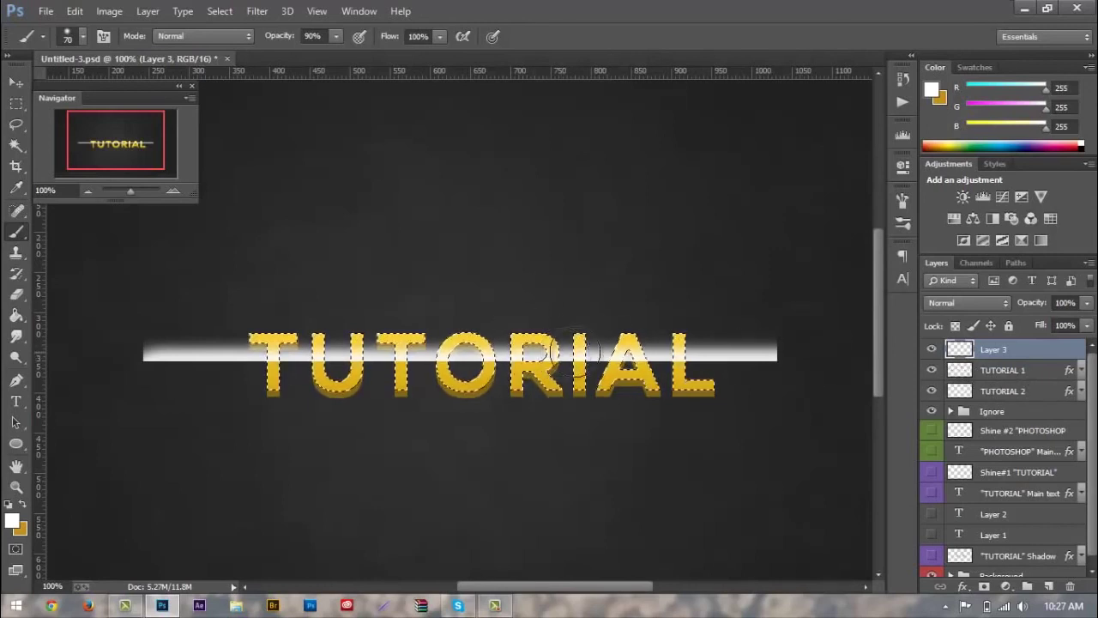
left_click(16, 145)
right_click(276, 371)
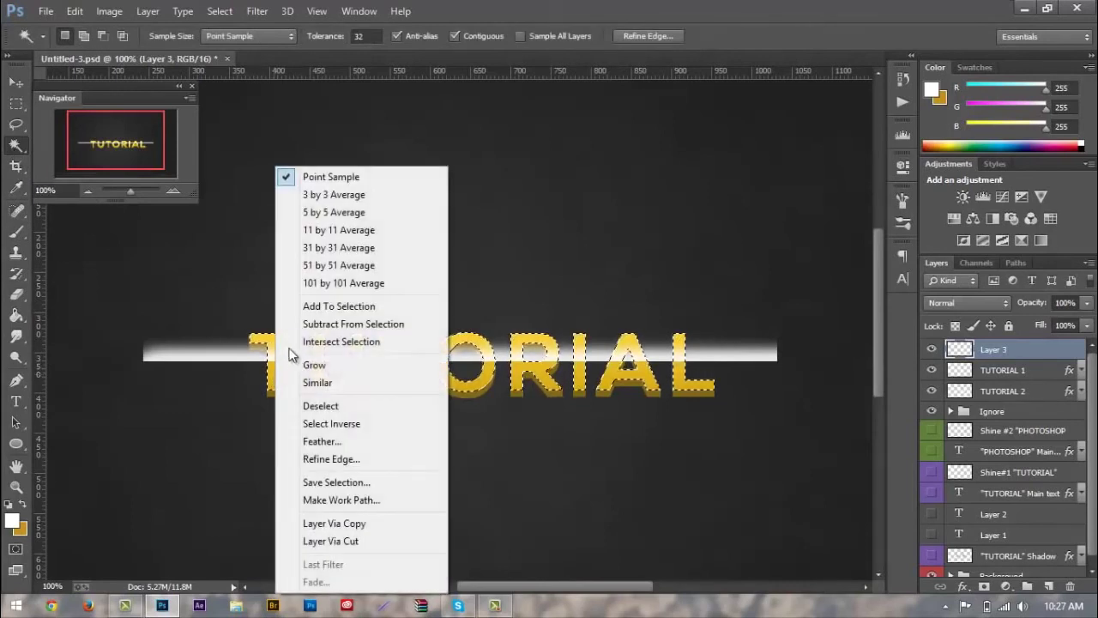
left_click(322, 421)
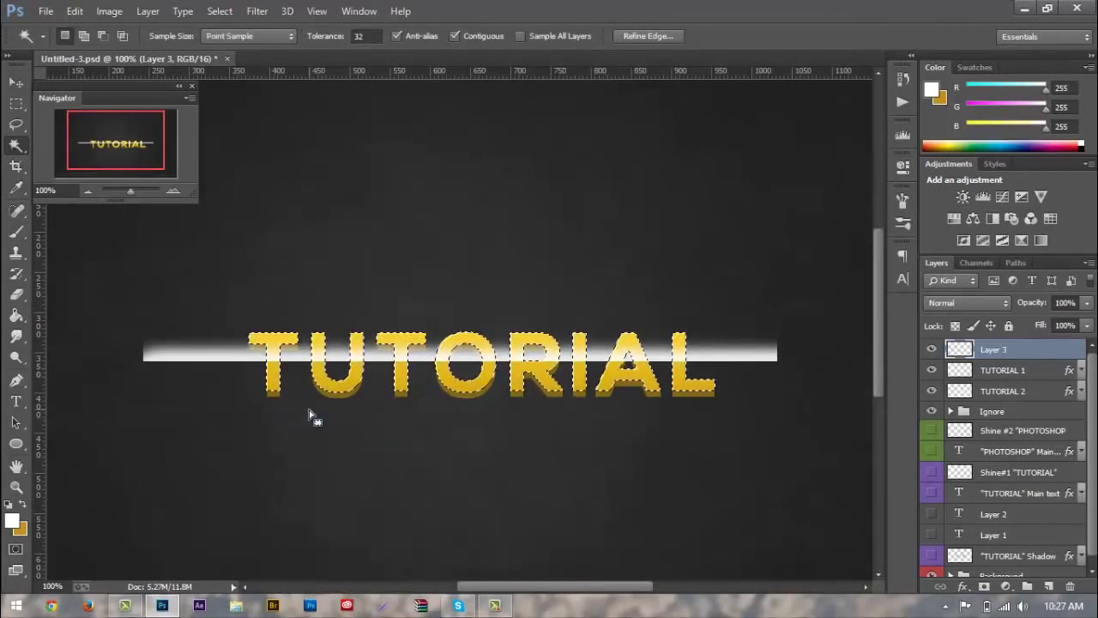
key("Delete")
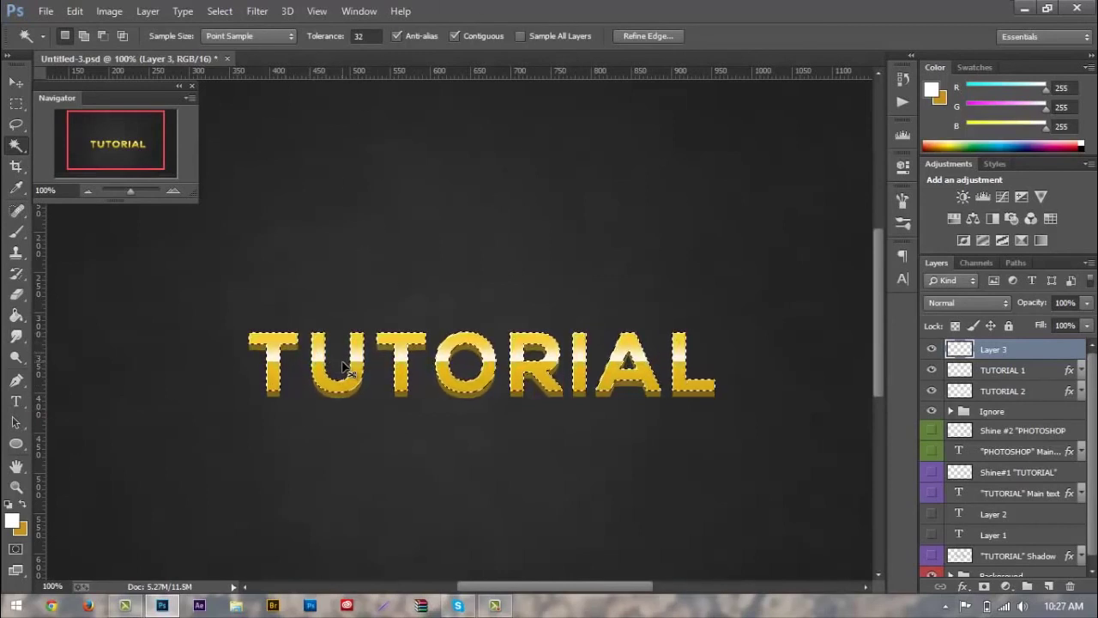
key("ctrl+d")
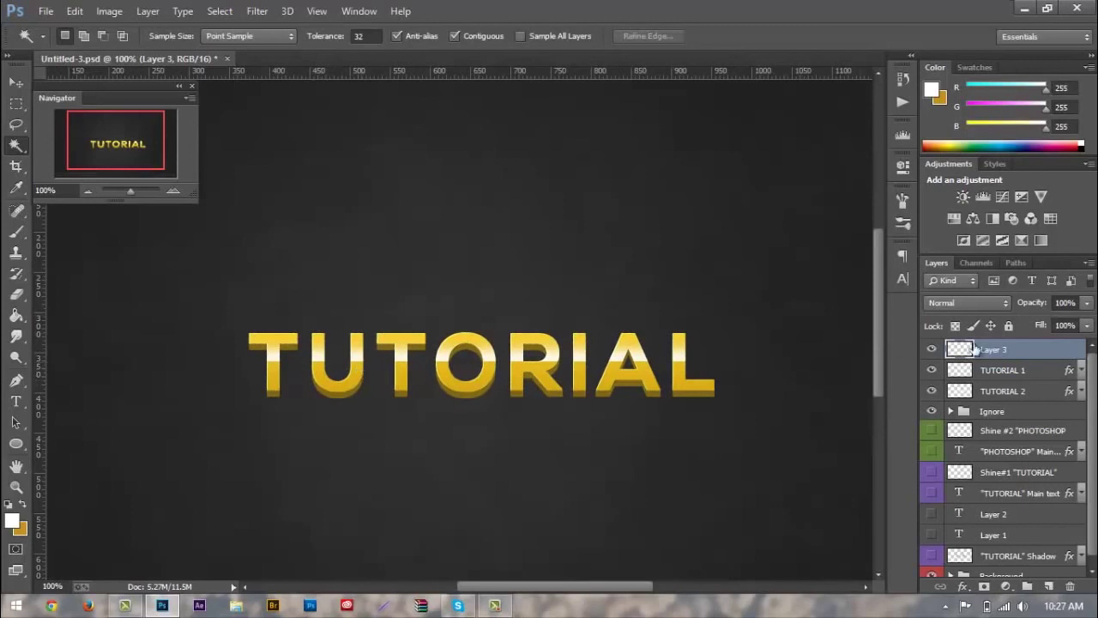
Step: Set Layer 3's opacity to 45% and zoom in to check the softened shine
left_click(1065, 302)
type("65")
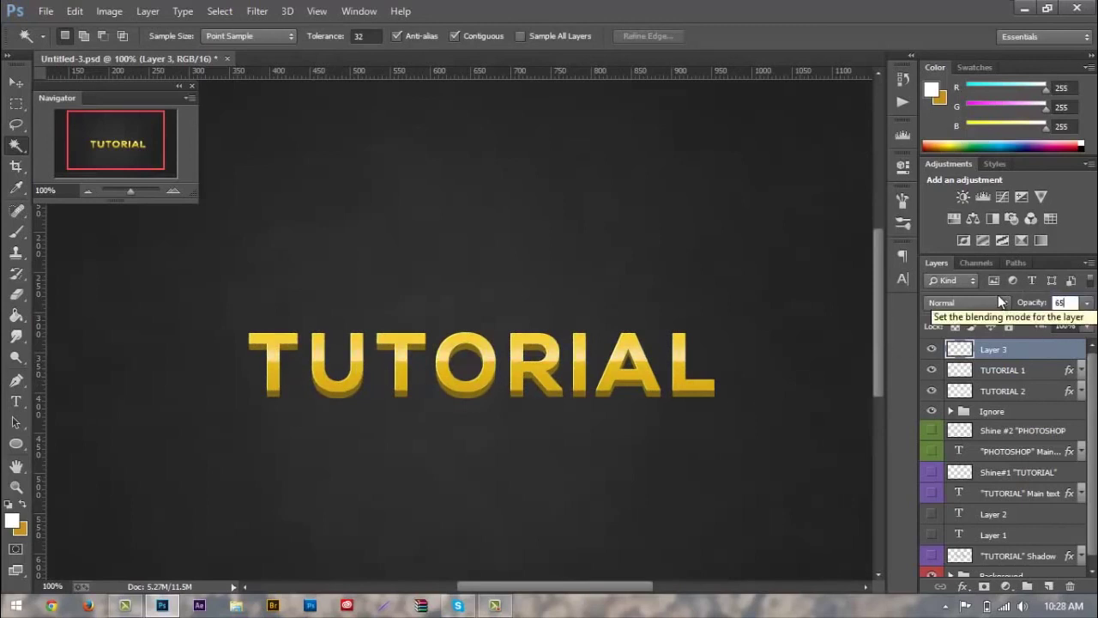
key("BackSpace")
key("BackSpace")
type("4")
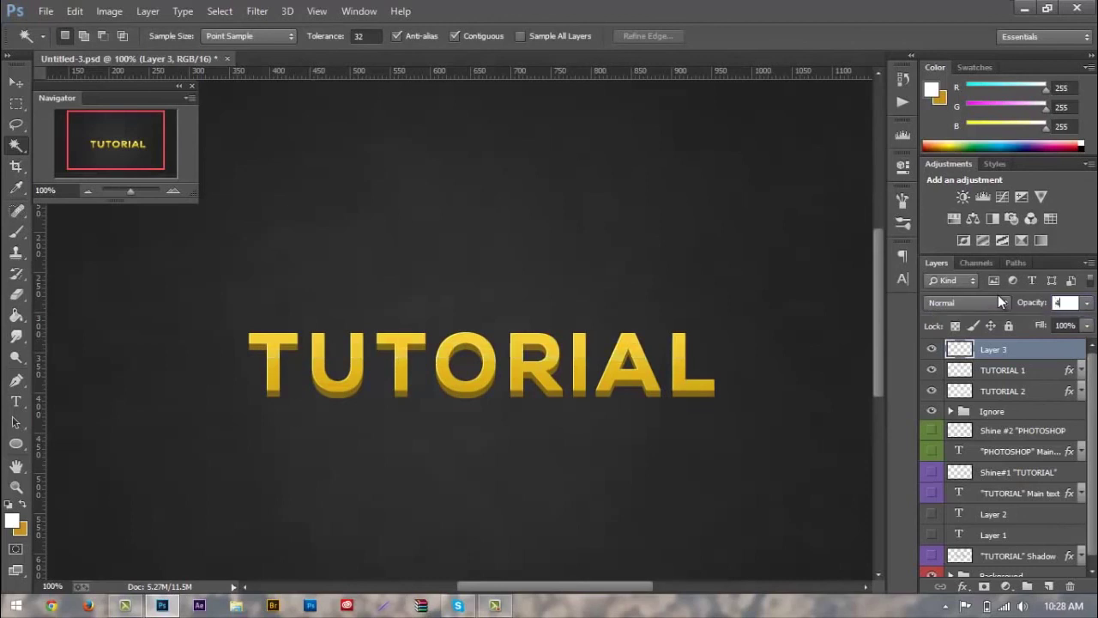
type("5")
key("Return")
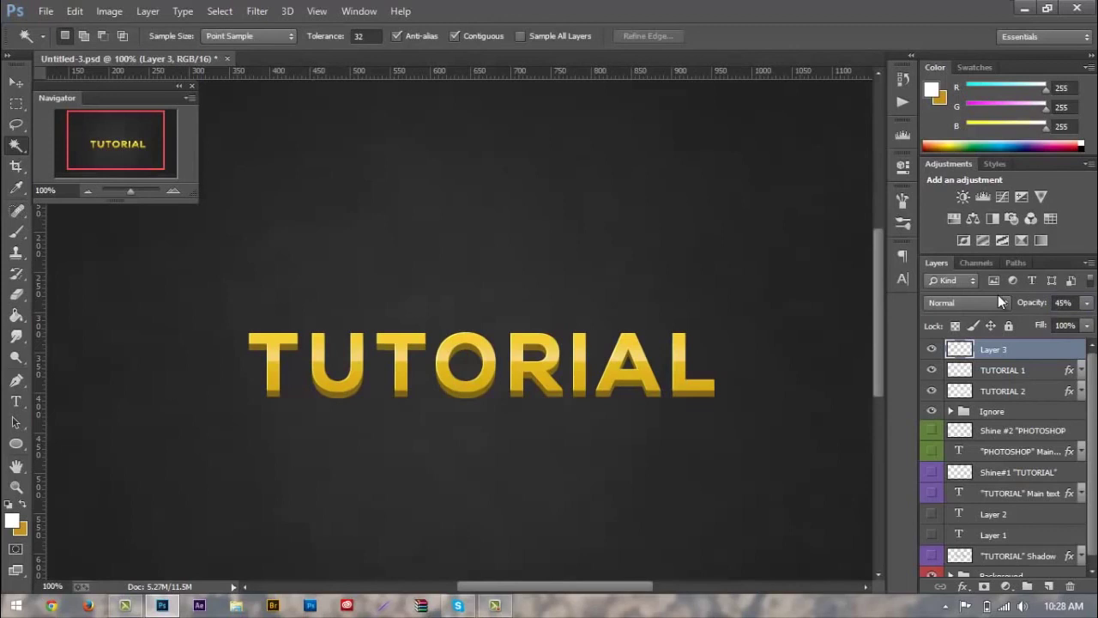
key("ctrl+plus")
key("ctrl+minus")
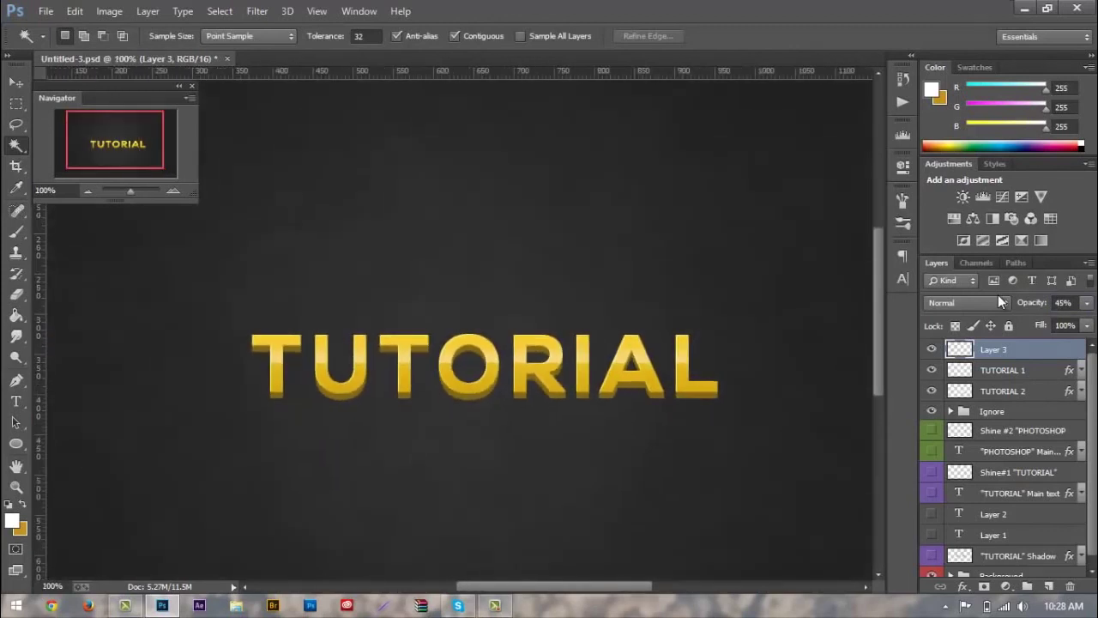